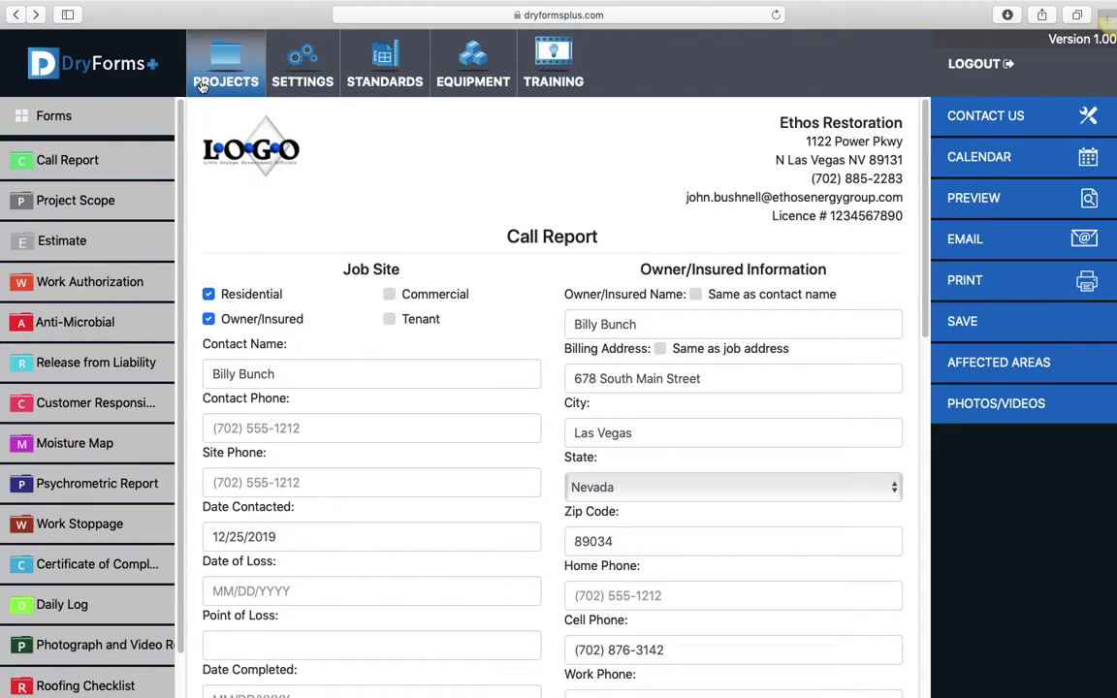
Step: Go to Projects and open the Standards forms list, starting with Project Scope
{"action": "left_click", "coordinate": [201, 85]}
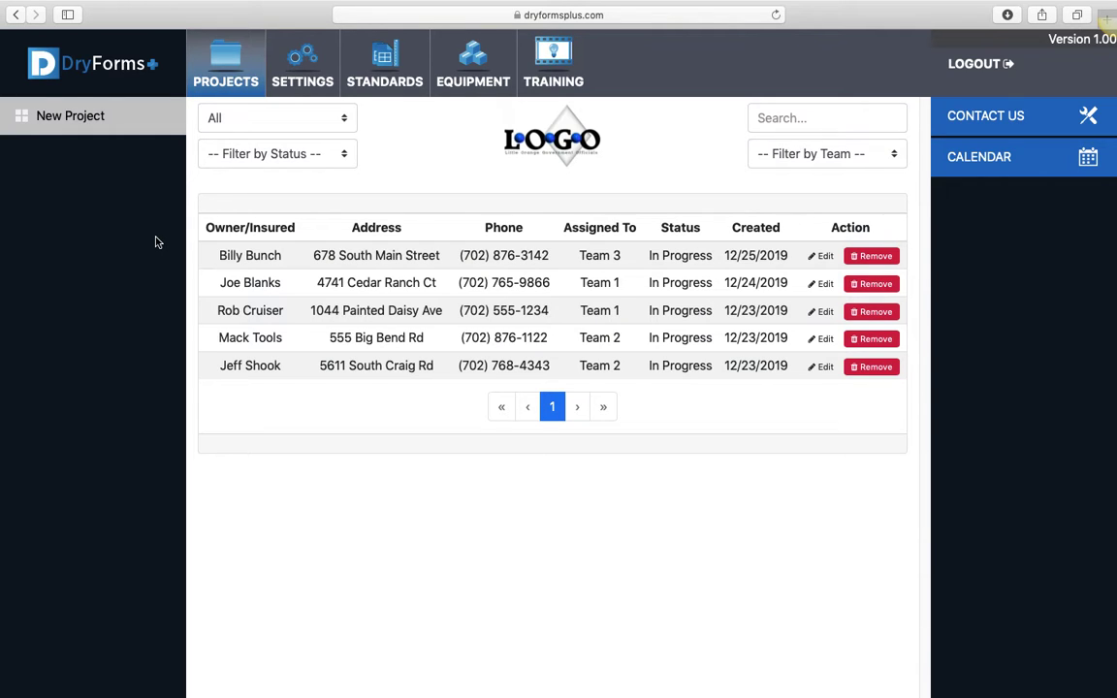
{"action": "left_click", "coordinate": [391, 84]}
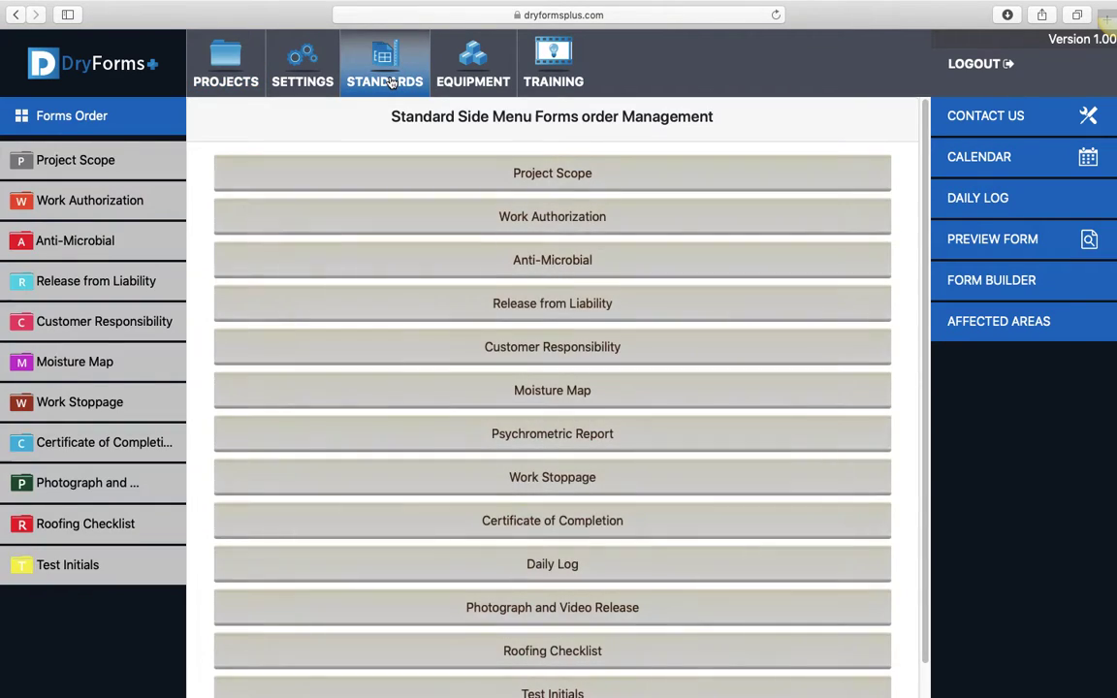
{"action": "left_click", "coordinate": [83, 165]}
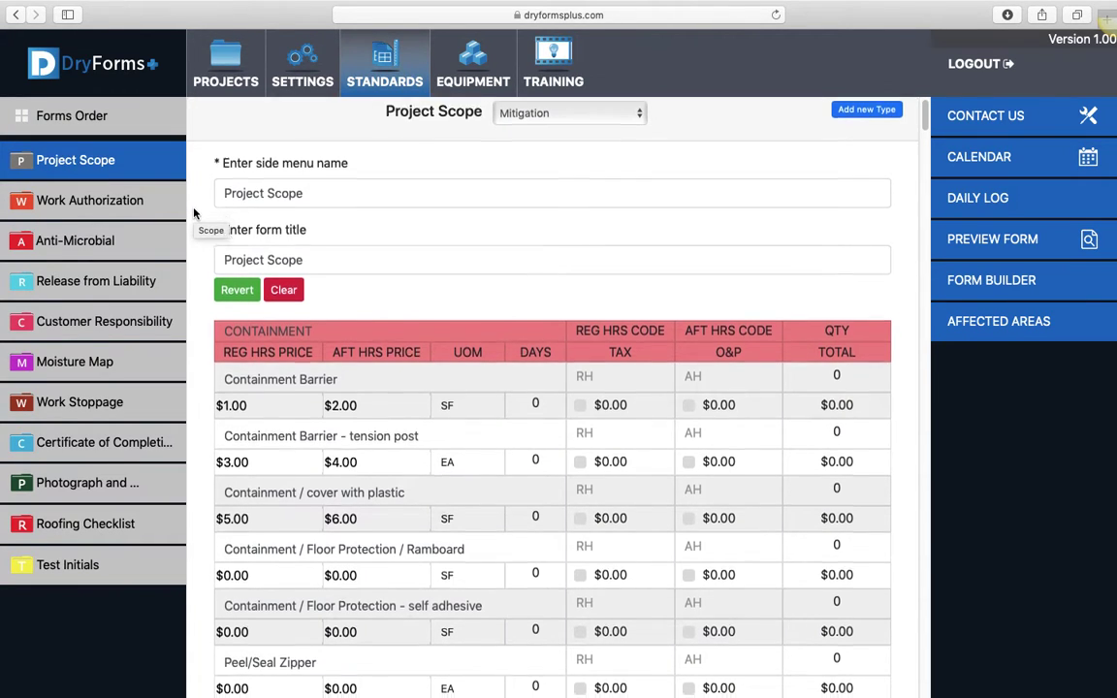
{"action": "scroll", "coordinate": [194, 214], "scroll_direction": "down", "scroll_amount": 3}
{"action": "scroll", "coordinate": [194, 214], "scroll_direction": "down", "scroll_amount": 5}
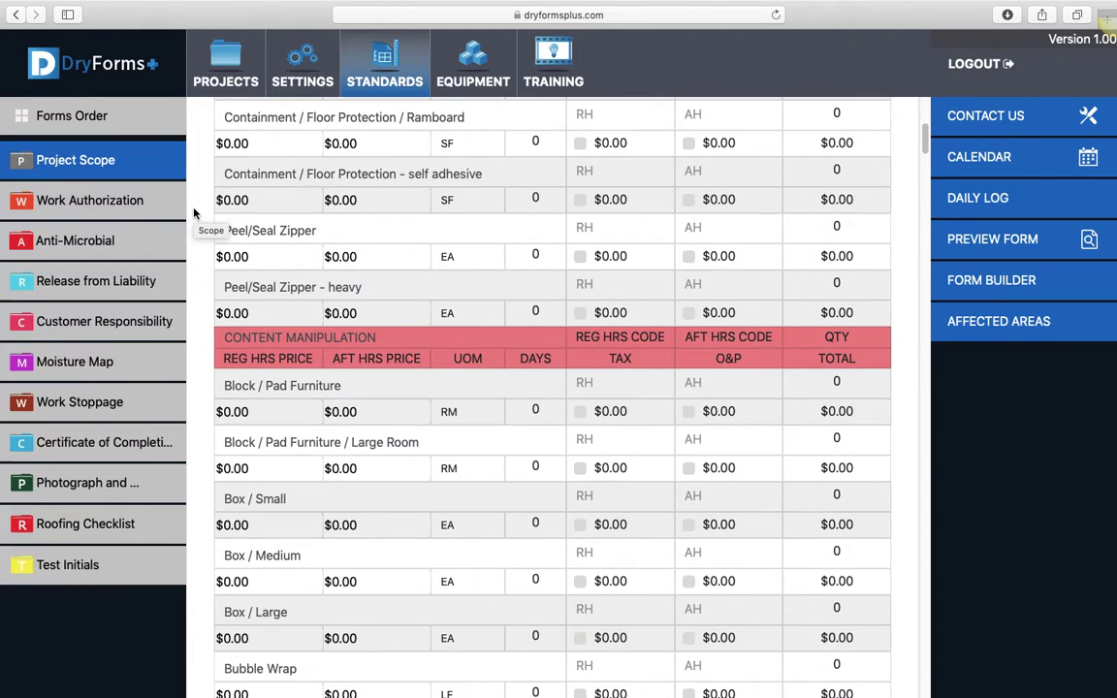
{"action": "scroll", "coordinate": [194, 213], "scroll_direction": "up", "scroll_amount": 5}
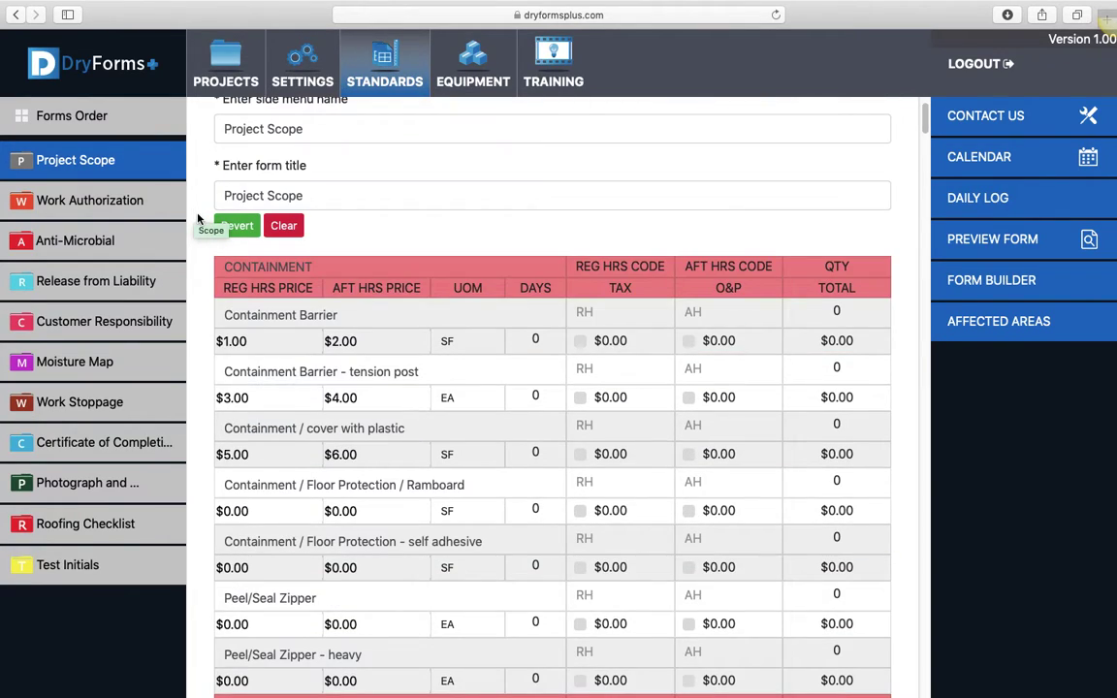
{"action": "scroll", "coordinate": [344, 241], "scroll_direction": "up", "scroll_amount": 2}
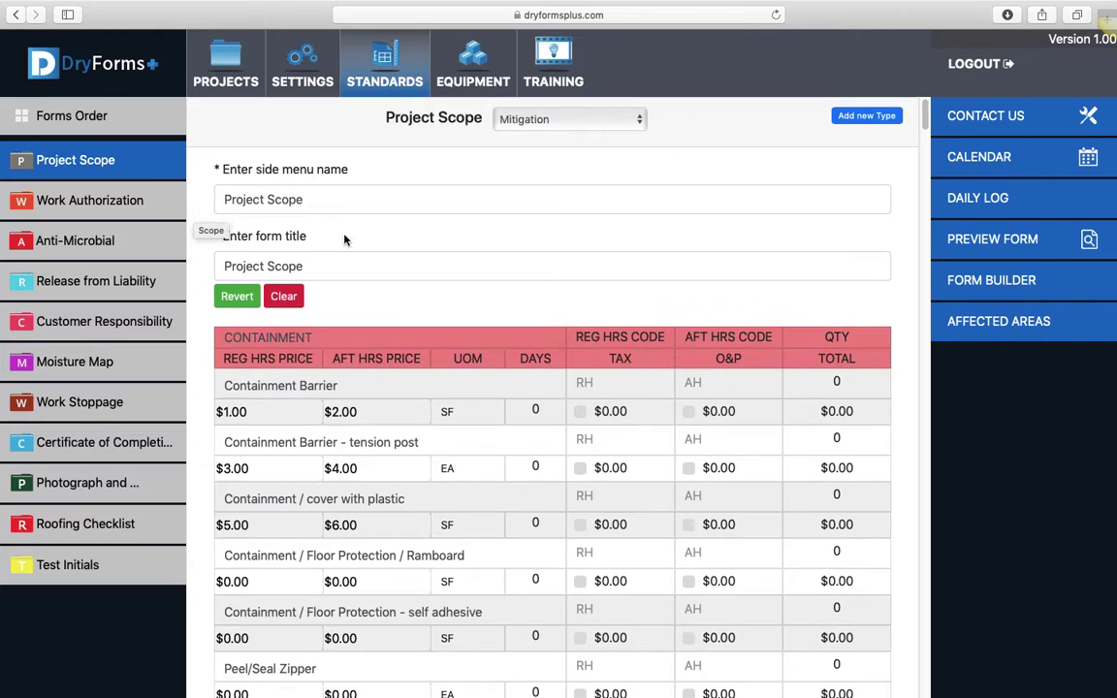
{"action": "left_click", "coordinate": [304, 202]}
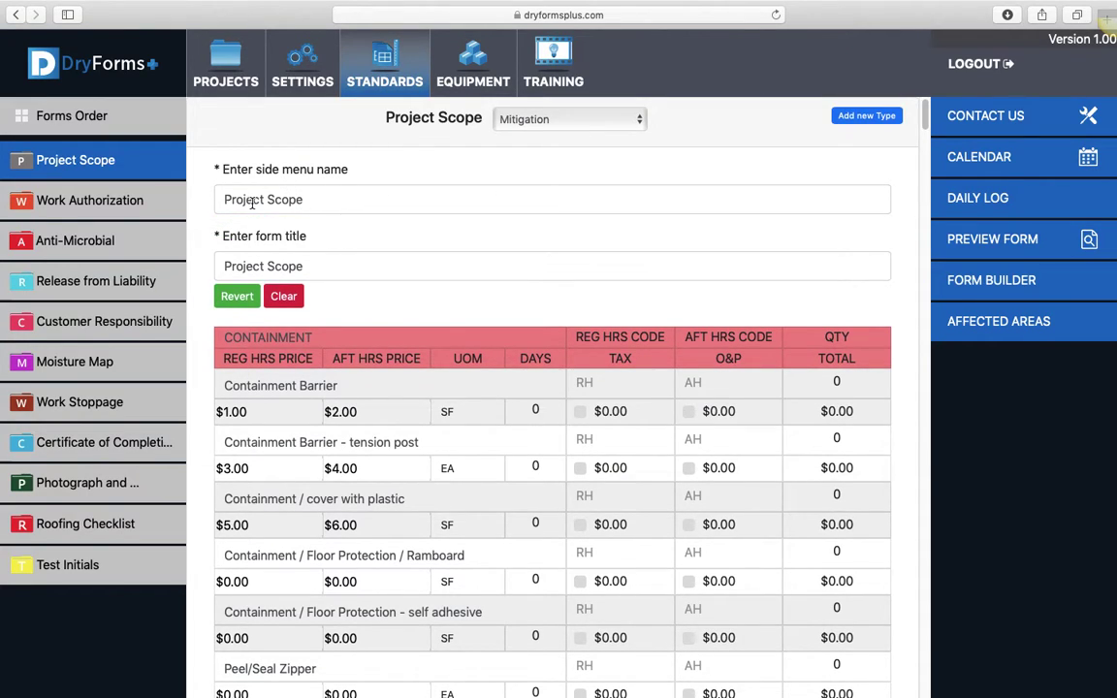
{"action": "triple_click", "coordinate": [309, 201]}
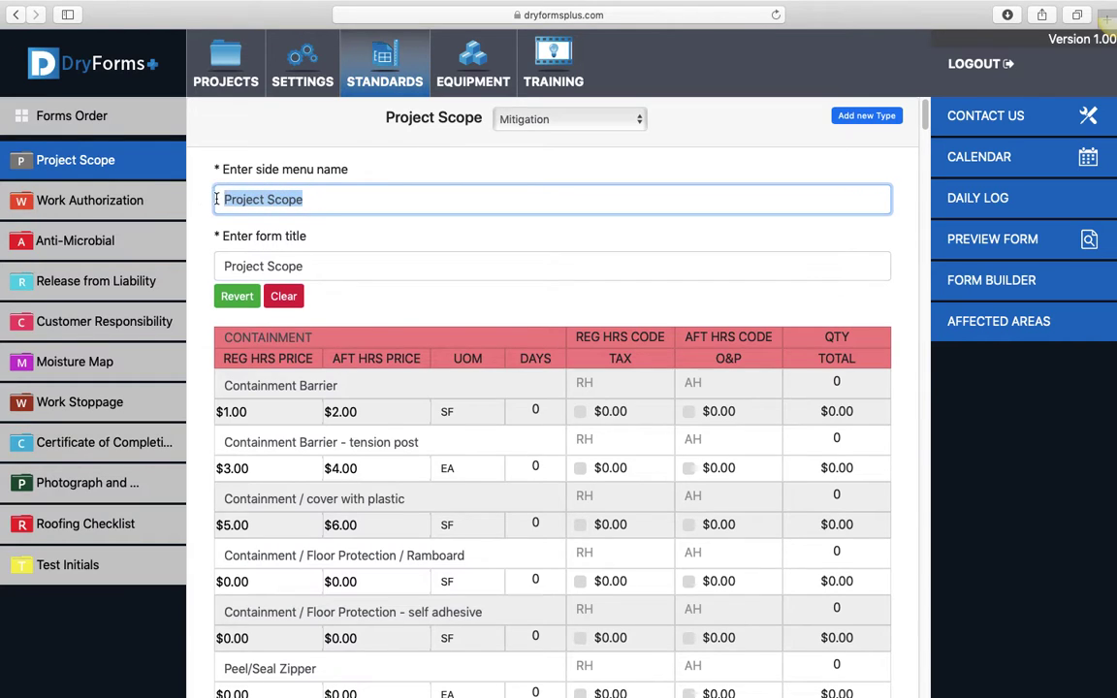
Step: Rename the side menu entry to 'Pricing Scope'
{"action": "key", "text": "BackSpace"}
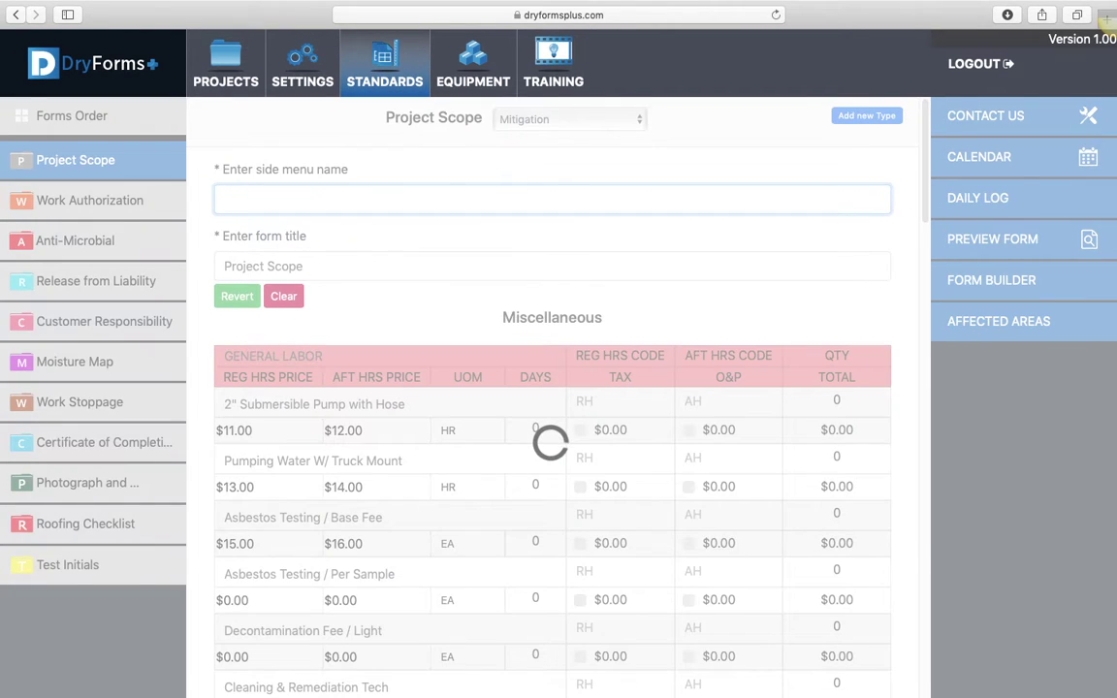
{"action": "type", "text": "Pricing"}
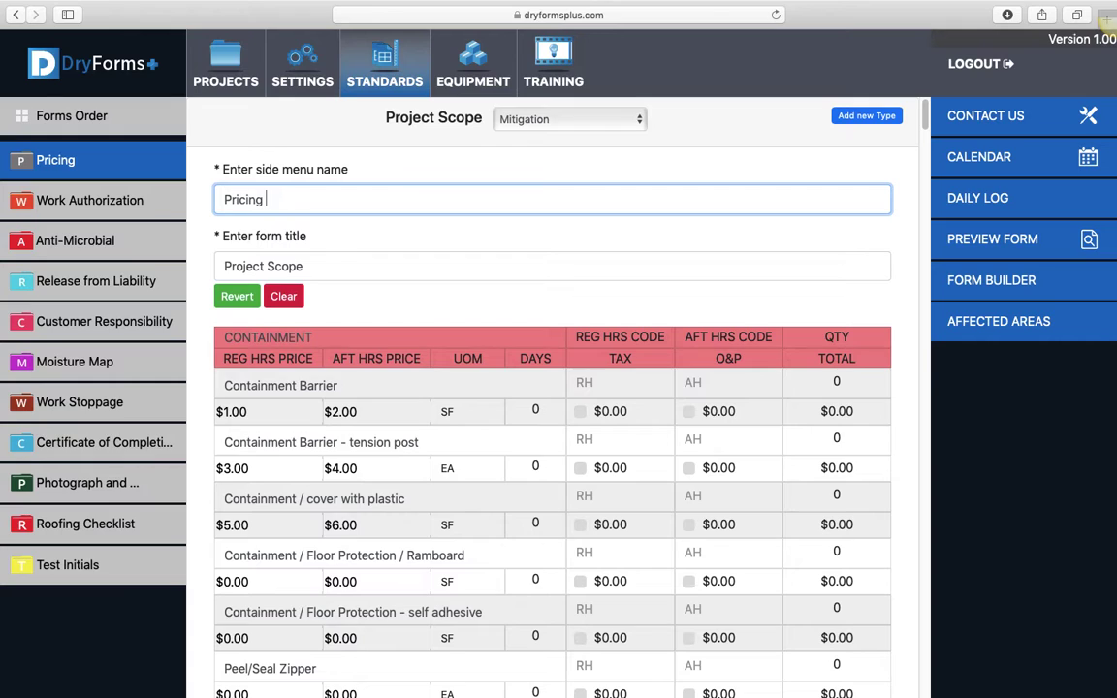
{"action": "type", "text": " Scope"}
{"action": "left_click", "coordinate": [335, 228]}
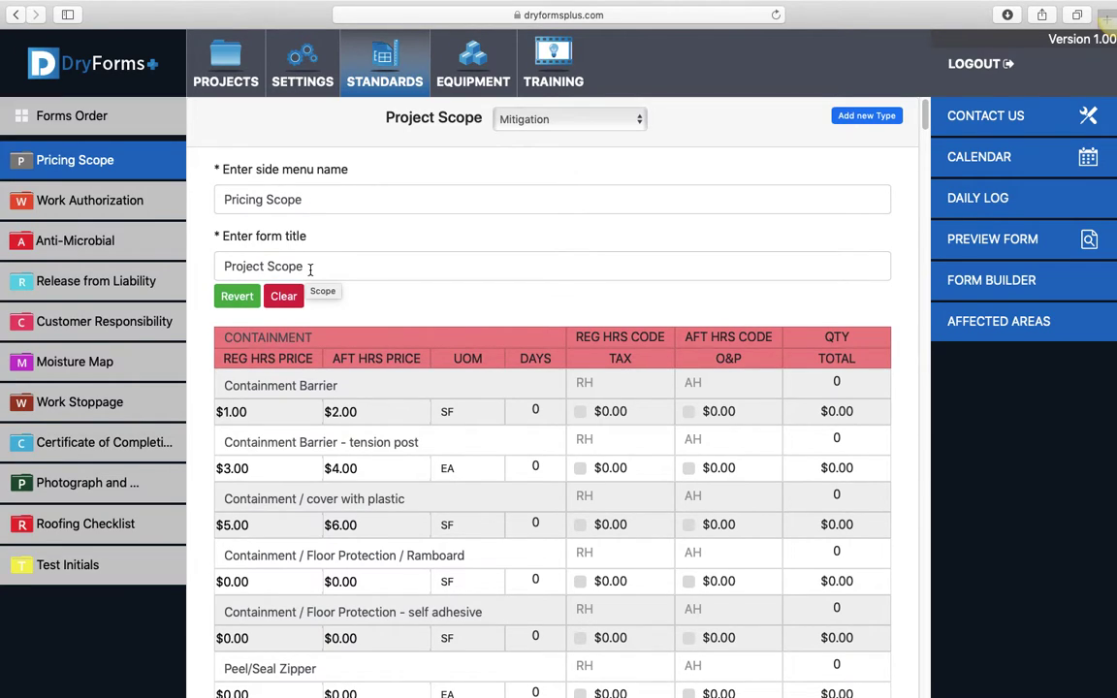
Step: Copy the 'Project Scope' form title into the side menu name, replacing 'Pricing Scope'
{"action": "left_click_drag", "start_coordinate": [304, 266], "coordinate": [224, 266]}
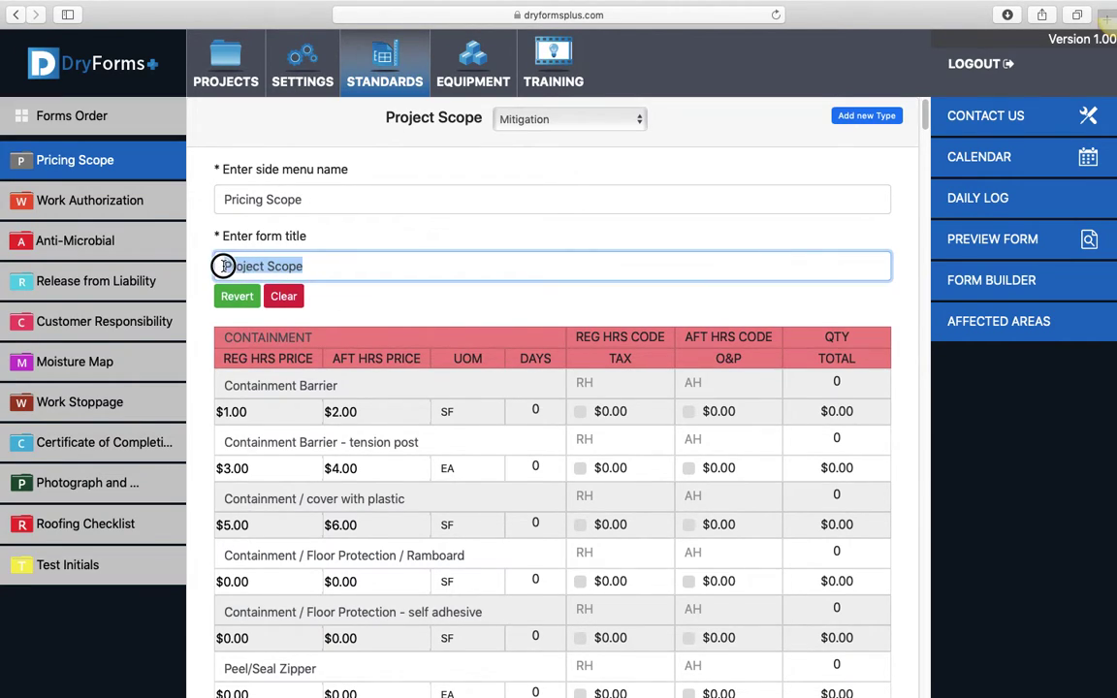
{"action": "right_click", "coordinate": [236, 271]}
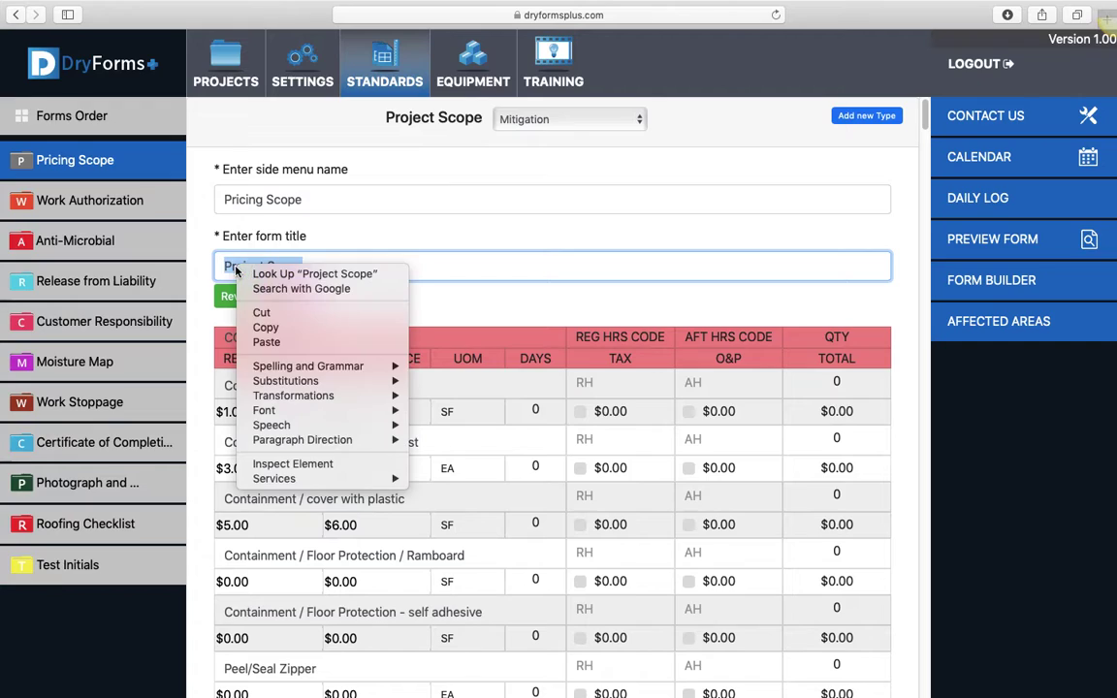
{"action": "left_click", "coordinate": [264, 327]}
{"action": "left_click_drag", "start_coordinate": [296, 198], "coordinate": [218, 198]}
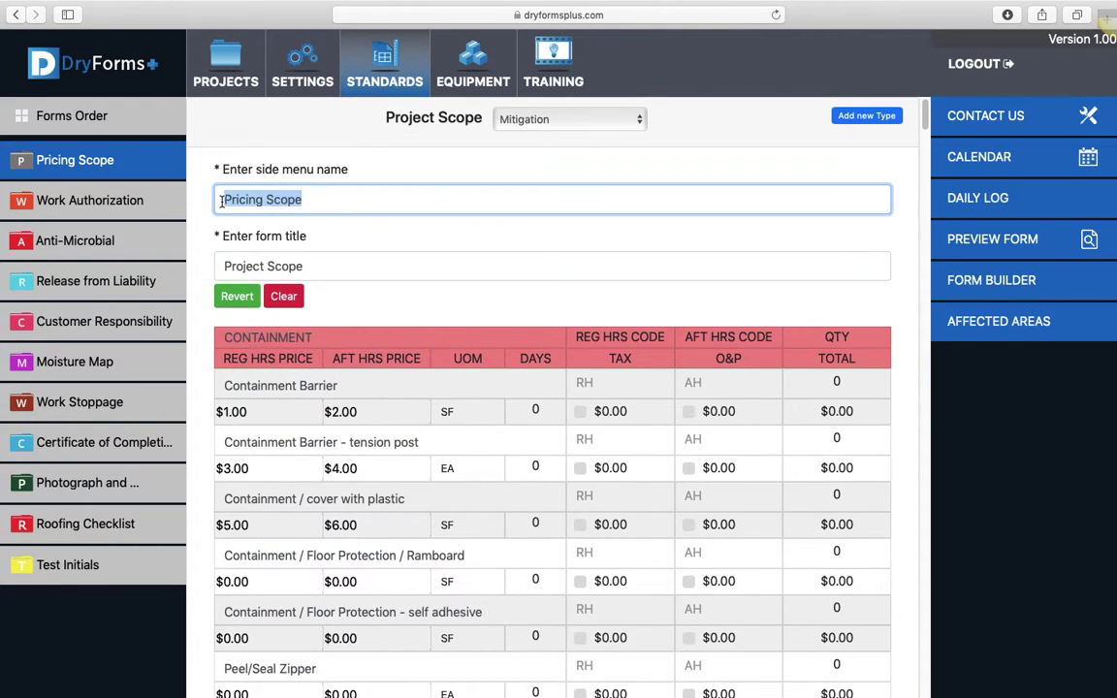
{"action": "right_click", "coordinate": [222, 200]}
{"action": "left_click", "coordinate": [252, 277]}
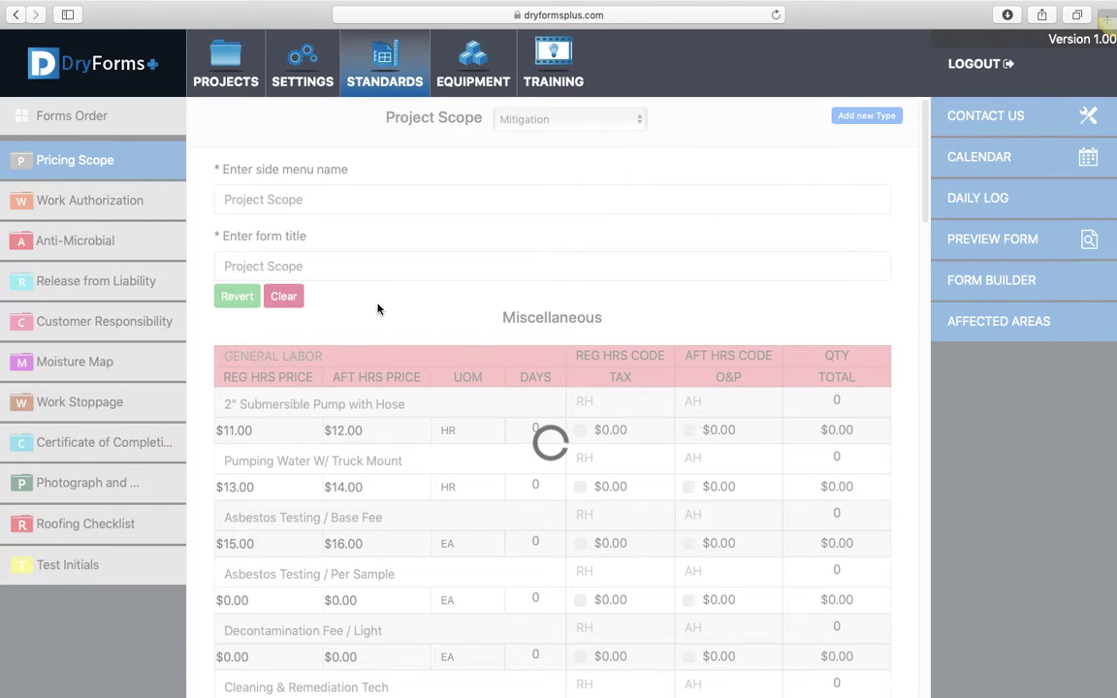
{"action": "scroll", "coordinate": [376, 302], "scroll_direction": "down", "scroll_amount": 1}
{"action": "scroll", "coordinate": [374, 301], "scroll_direction": "down", "scroll_amount": 10}
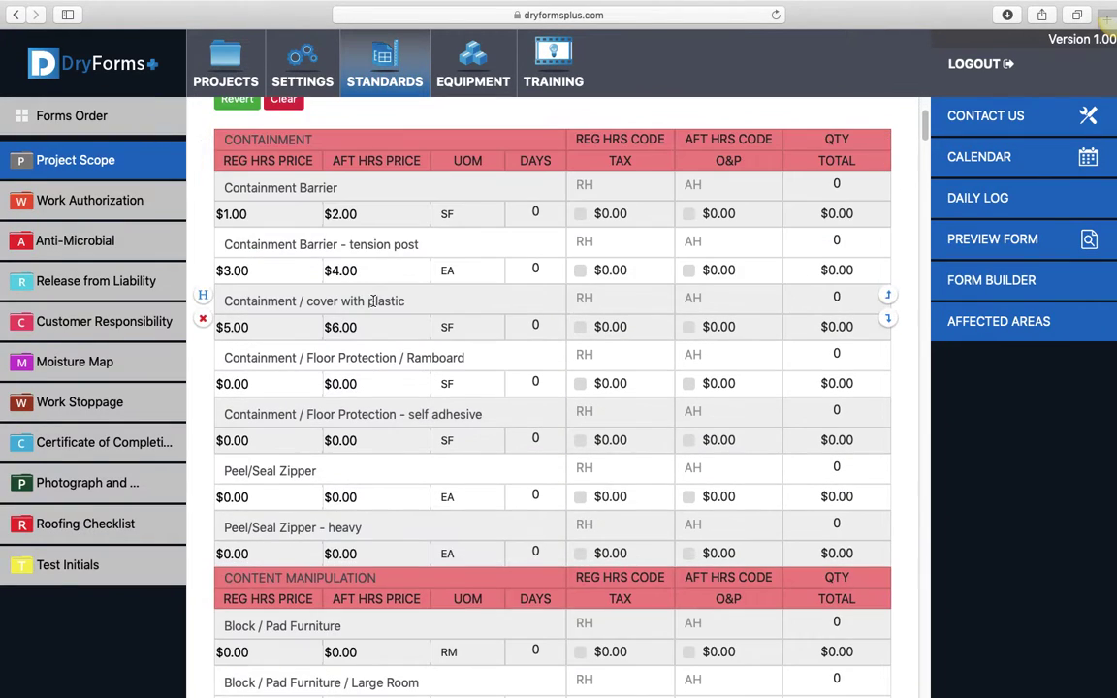
{"action": "scroll", "coordinate": [372, 298], "scroll_direction": "down", "scroll_amount": 10}
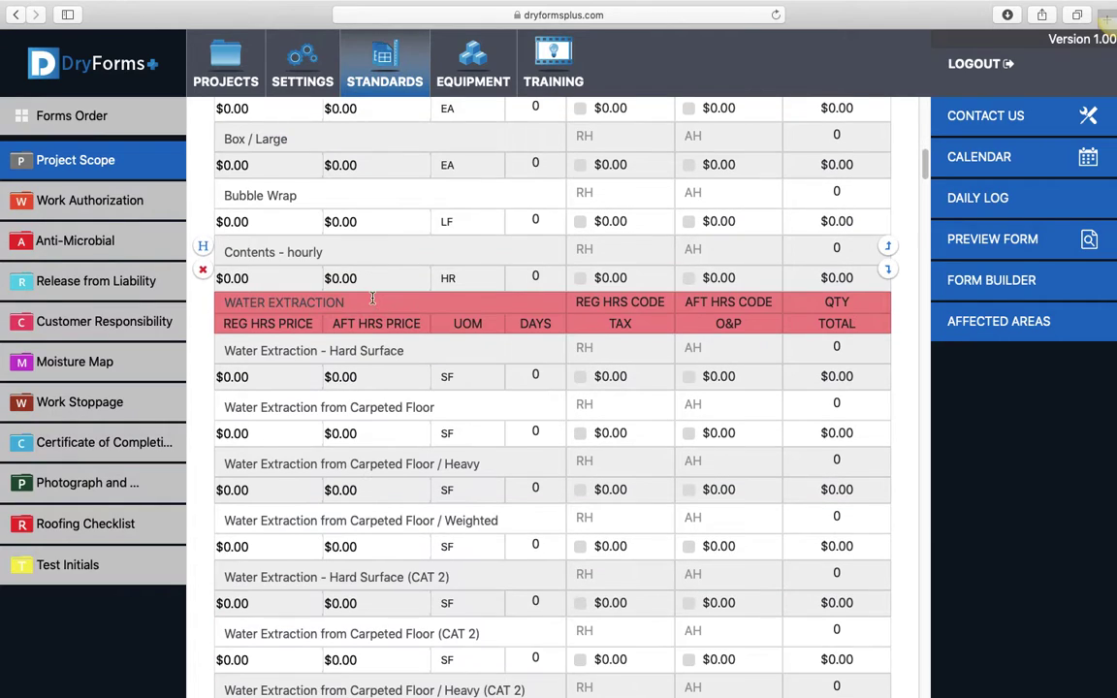
{"action": "scroll", "coordinate": [373, 298], "scroll_direction": "down", "scroll_amount": 10}
{"action": "scroll", "coordinate": [372, 299], "scroll_direction": "down", "scroll_amount": 10}
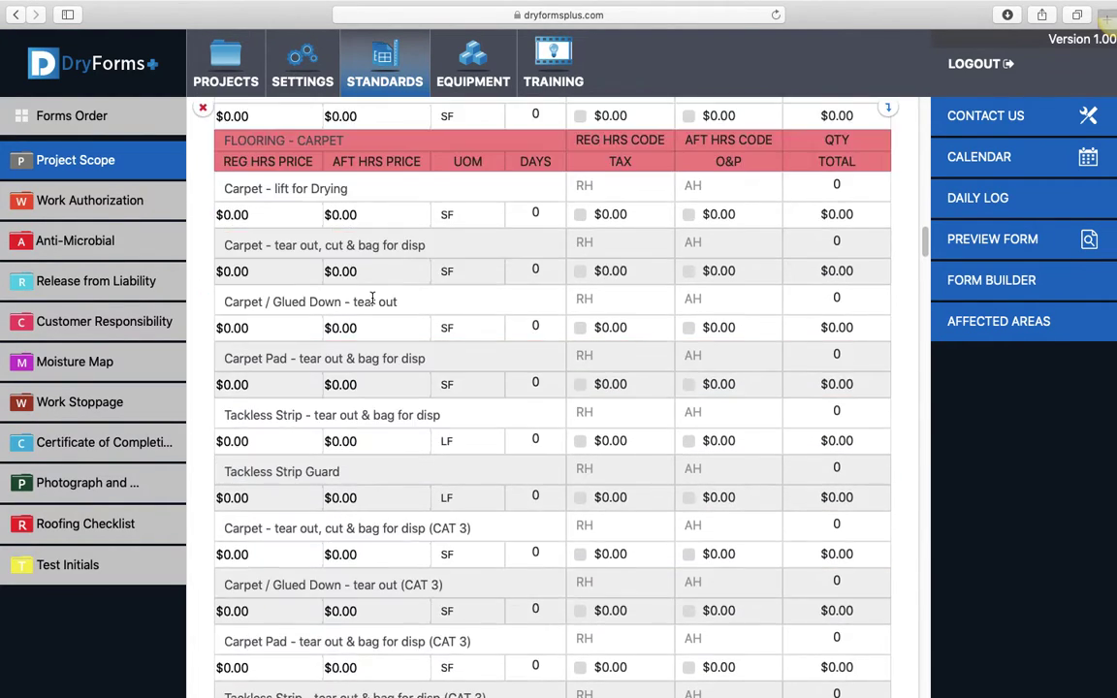
{"action": "scroll", "coordinate": [373, 298], "scroll_direction": "down", "scroll_amount": 10}
{"action": "scroll", "coordinate": [372, 298], "scroll_direction": "down", "scroll_amount": 10}
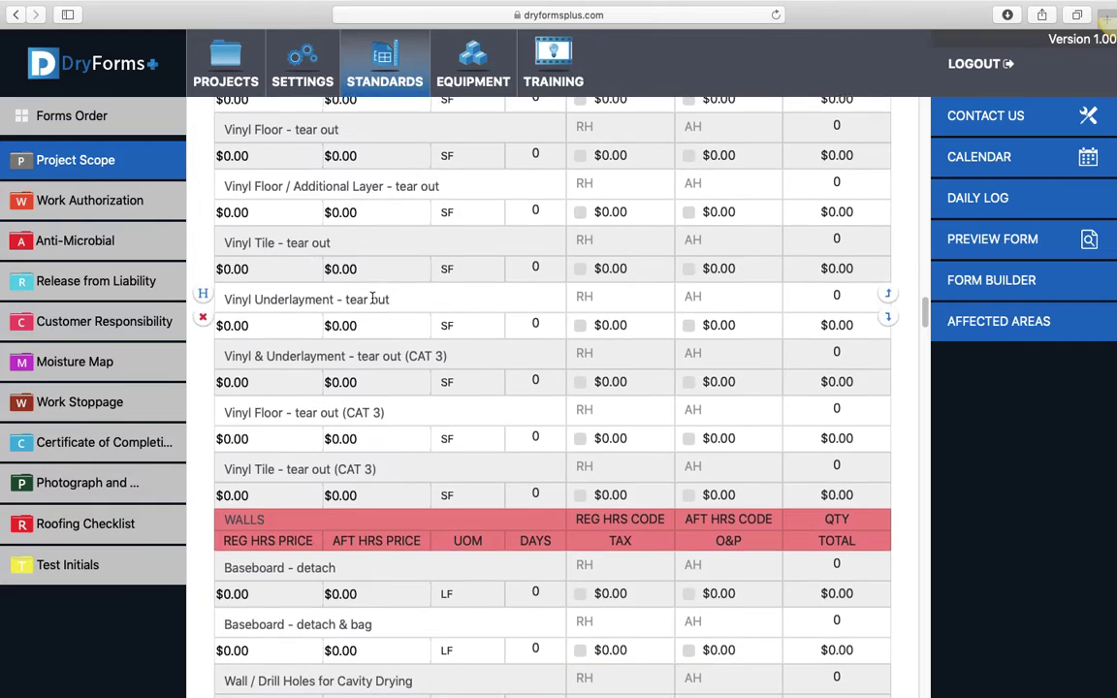
{"action": "scroll", "coordinate": [372, 299], "scroll_direction": "down", "scroll_amount": 8}
{"action": "scroll", "coordinate": [372, 298], "scroll_direction": "down", "scroll_amount": 10}
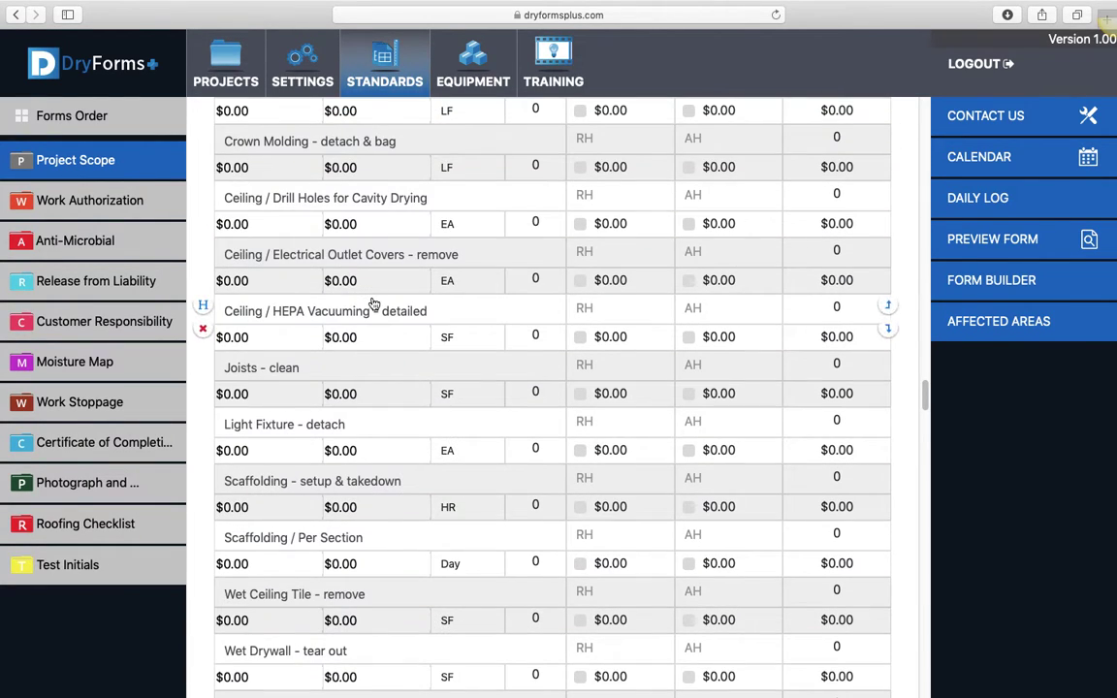
{"action": "scroll", "coordinate": [373, 298], "scroll_direction": "up", "scroll_amount": 10}
{"action": "scroll", "coordinate": [373, 300], "scroll_direction": "up", "scroll_amount": 20}
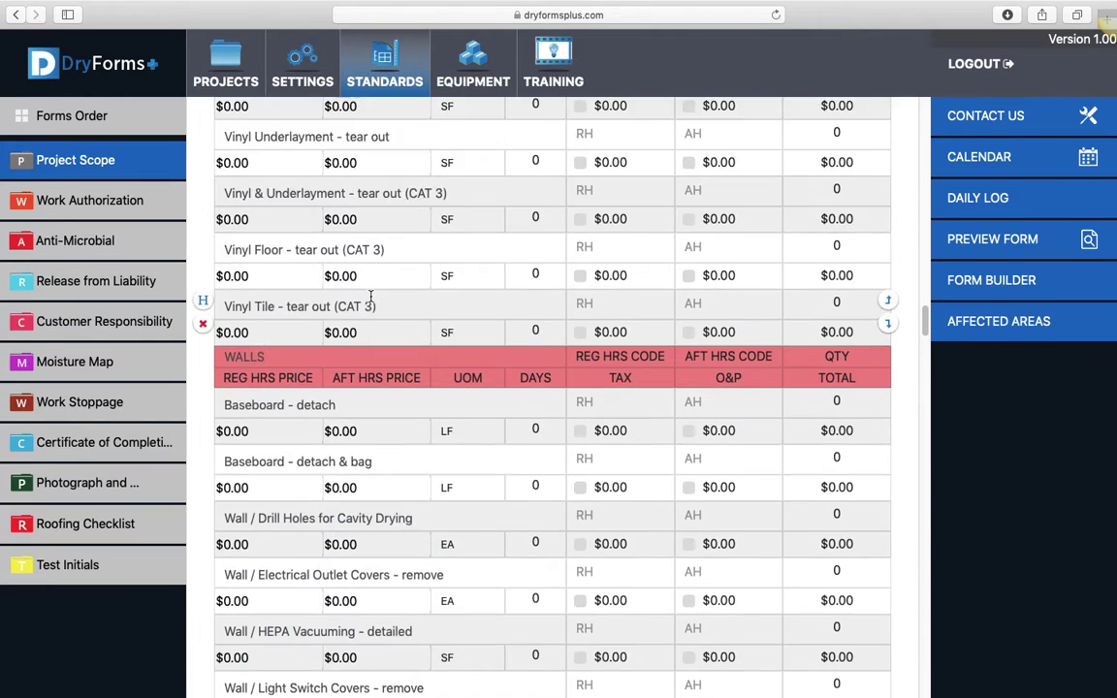
{"action": "scroll", "coordinate": [369, 298], "scroll_direction": "up", "scroll_amount": 20}
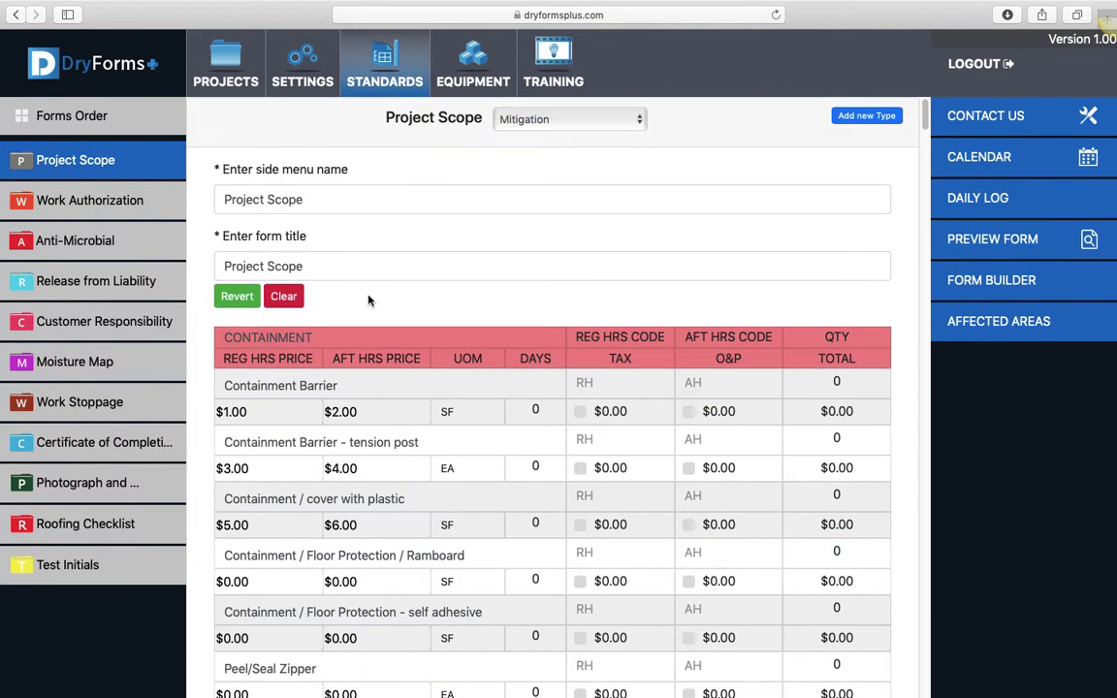
Step: Clear all Mitigation scope items to blank $0.00 rows, then revert to the default items
{"action": "left_click", "coordinate": [285, 297]}
{"action": "left_click", "coordinate": [646, 172]}
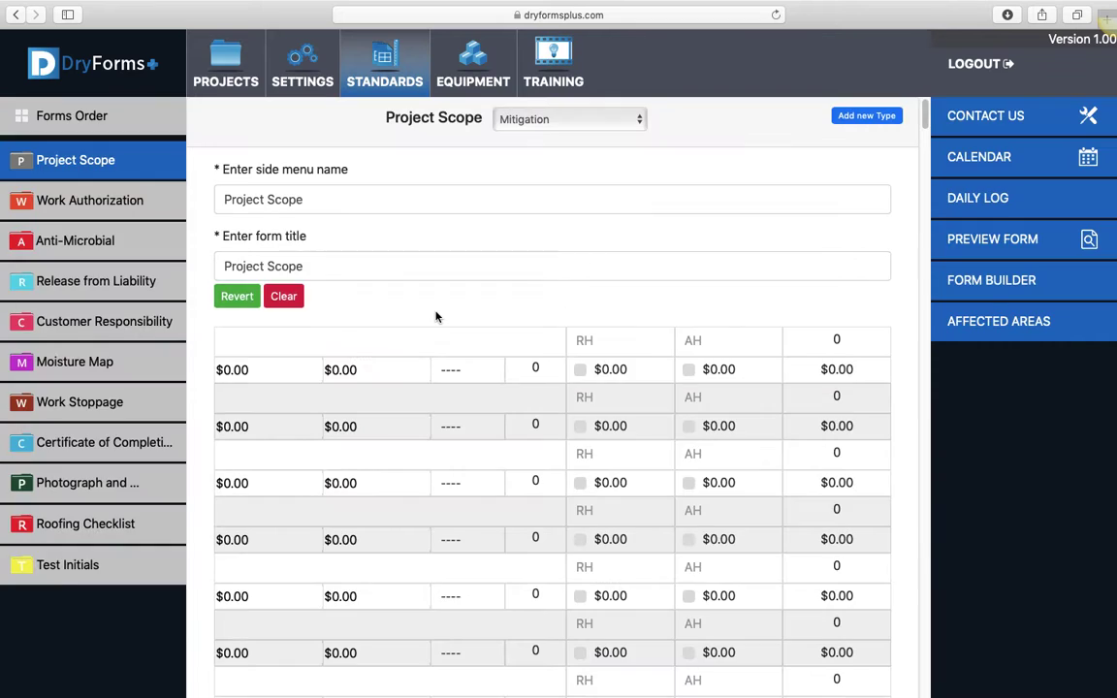
{"action": "scroll", "coordinate": [431, 311], "scroll_direction": "down", "scroll_amount": 3}
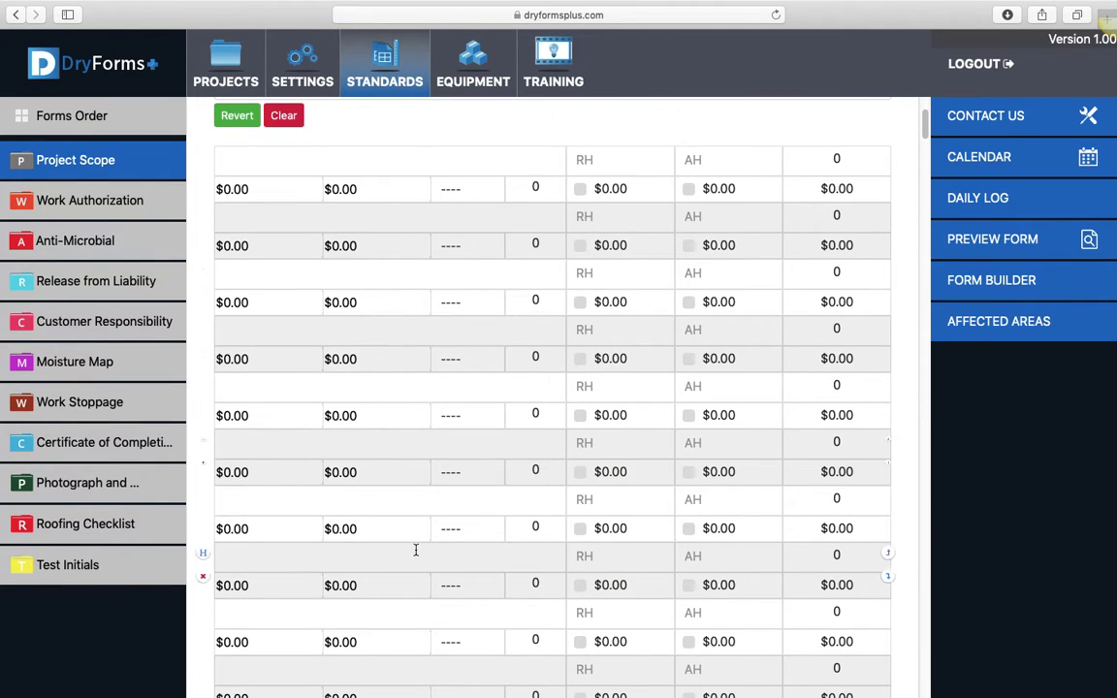
{"action": "scroll", "coordinate": [335, 320], "scroll_direction": "up", "scroll_amount": 3}
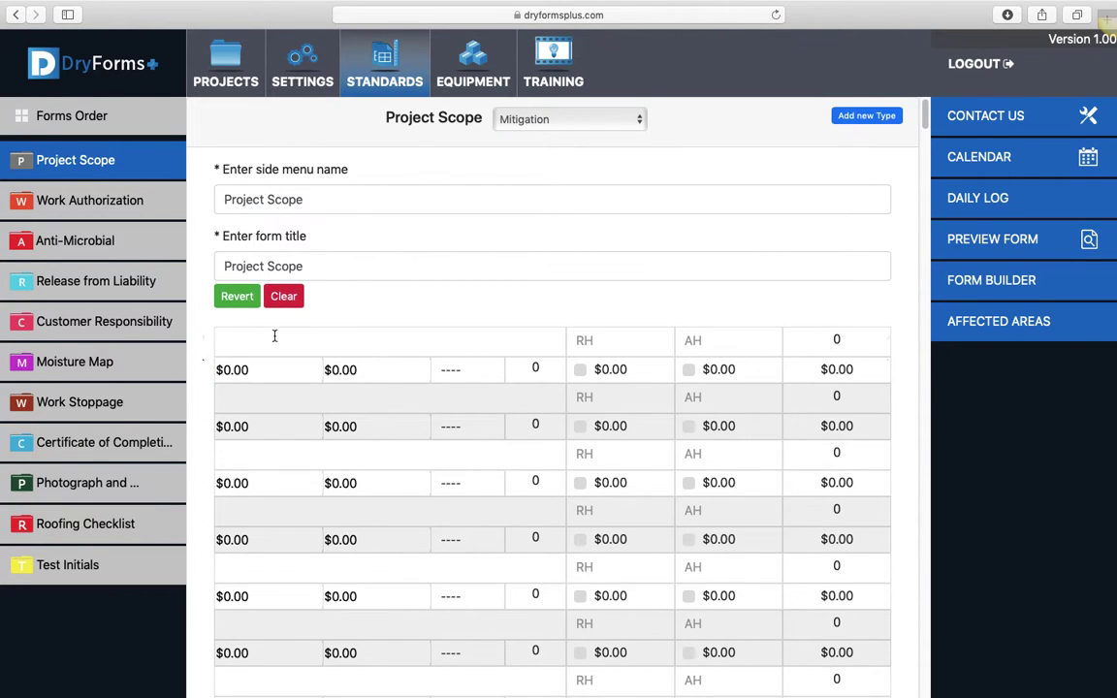
{"action": "left_click", "coordinate": [237, 296]}
{"action": "left_click", "coordinate": [640, 188]}
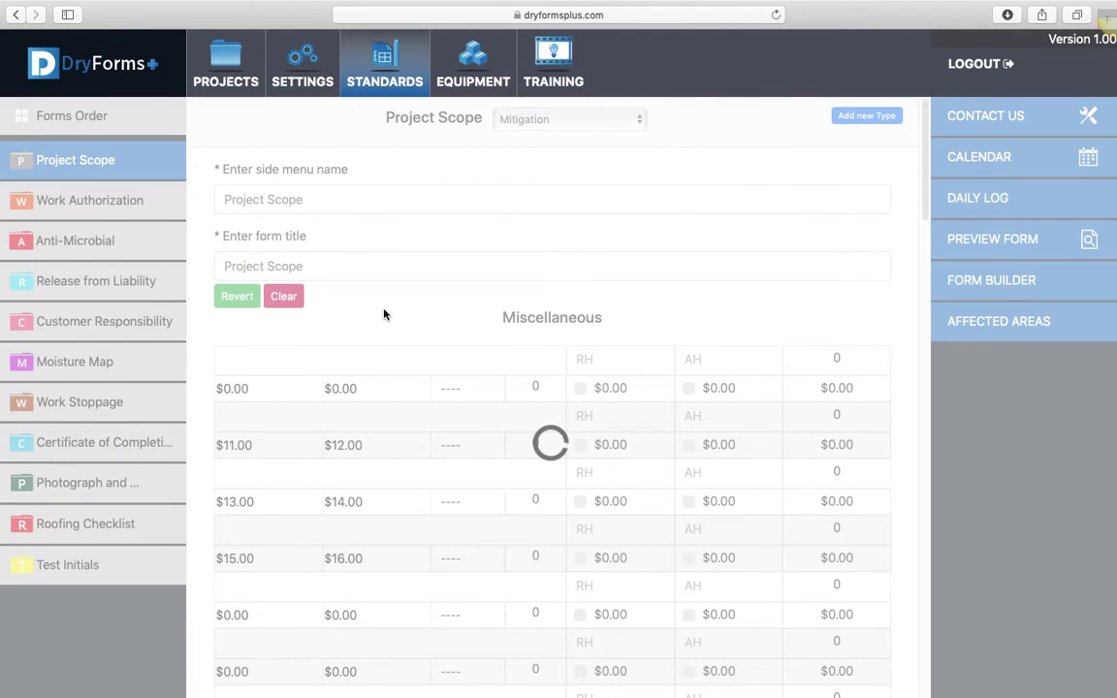
Step: Delete the 'Containment / cover with plastic' line item
{"action": "scroll", "coordinate": [384, 325], "scroll_direction": "down", "scroll_amount": 2}
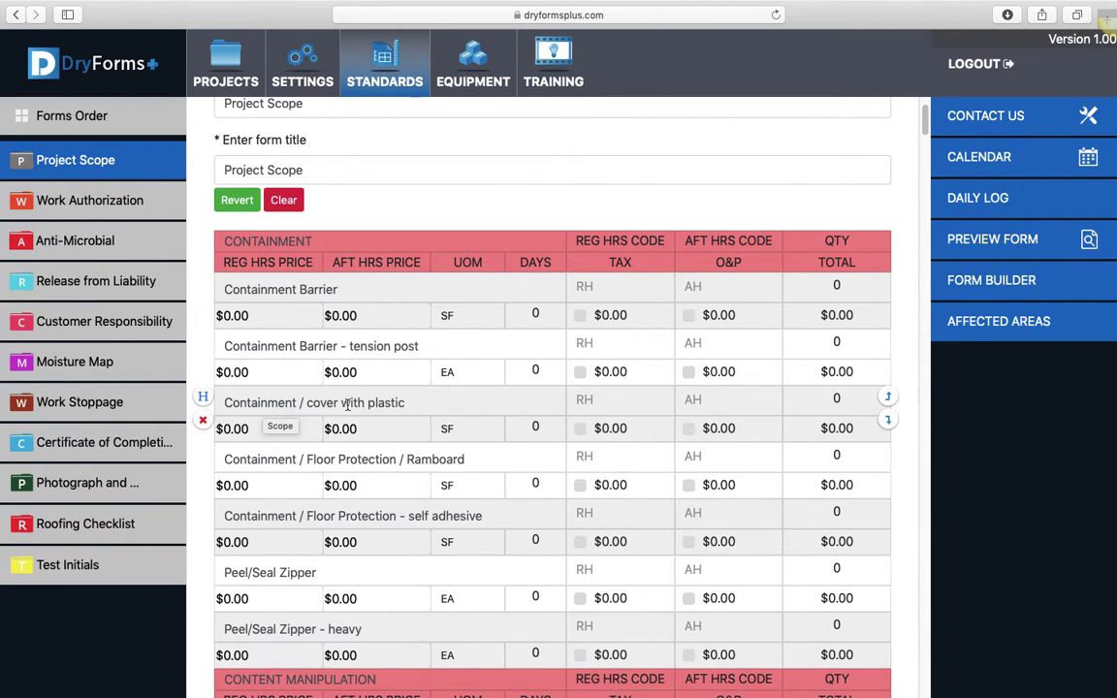
{"action": "left_click", "coordinate": [204, 421]}
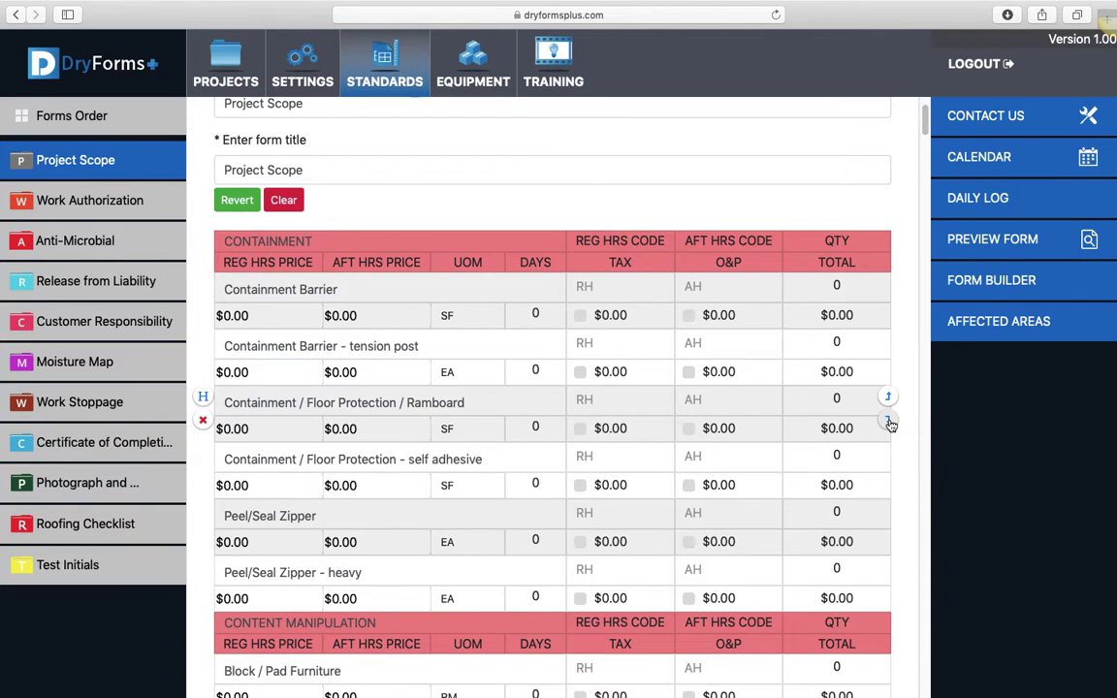
Step: Insert a 'Test Item' line below Ramboard with HR as its unit
{"action": "left_click", "coordinate": [889, 423]}
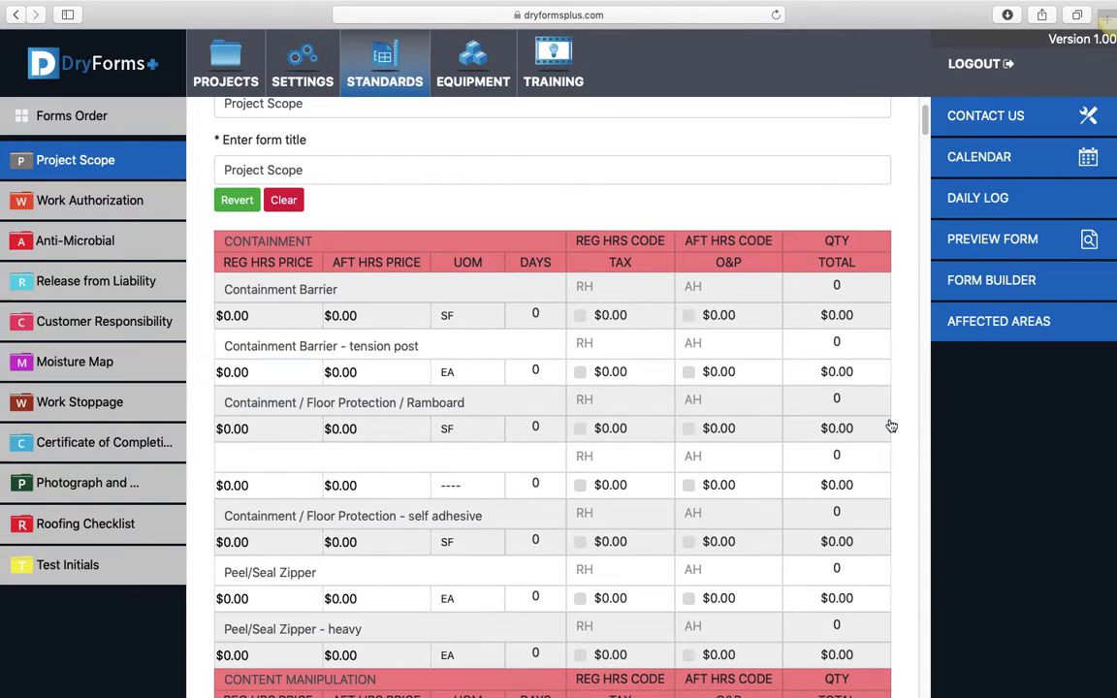
{"action": "left_click", "coordinate": [376, 437]}
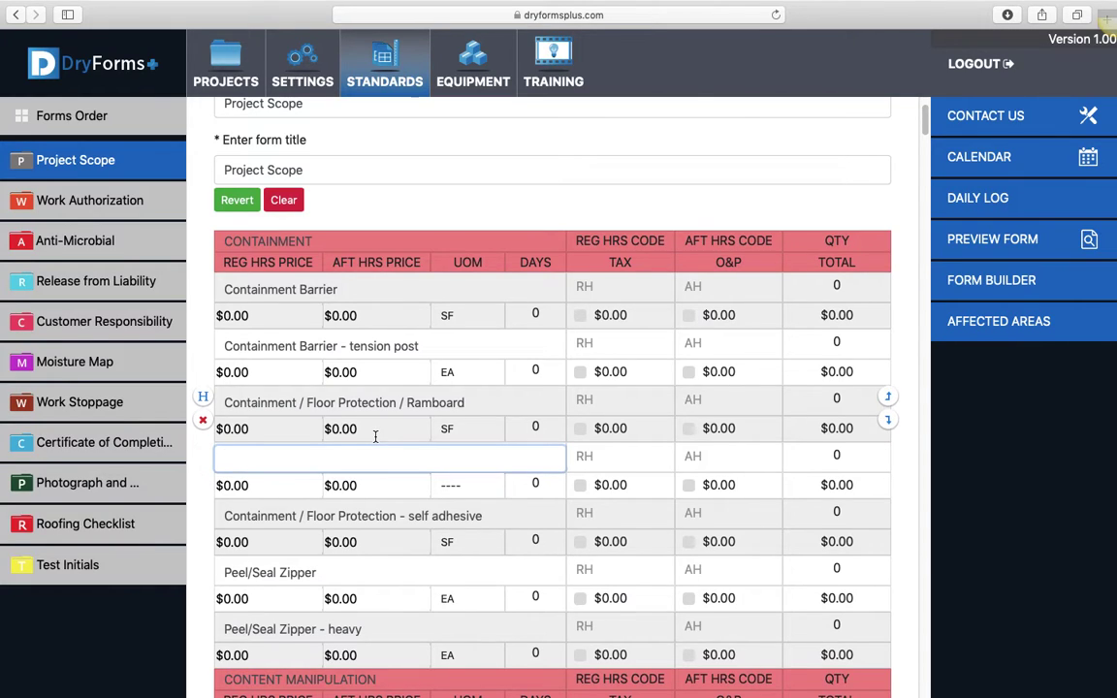
{"action": "type", "text": "Test Item"}
{"action": "left_click", "coordinate": [478, 488]}
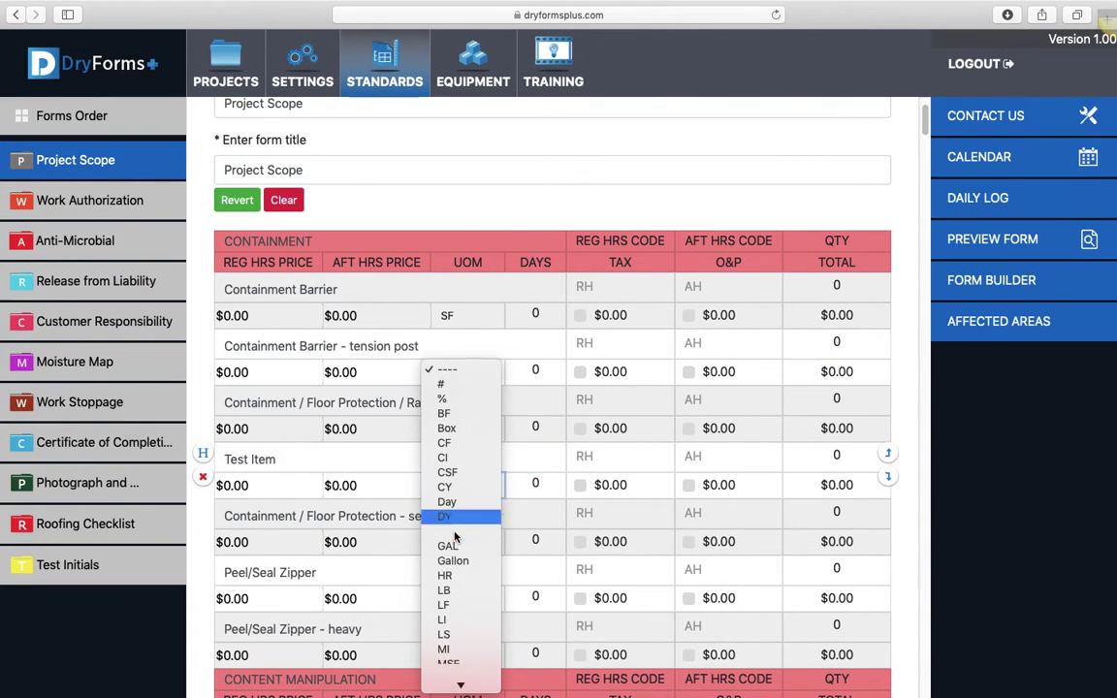
{"action": "scroll", "coordinate": [456, 534], "scroll_direction": "down", "scroll_amount": 3}
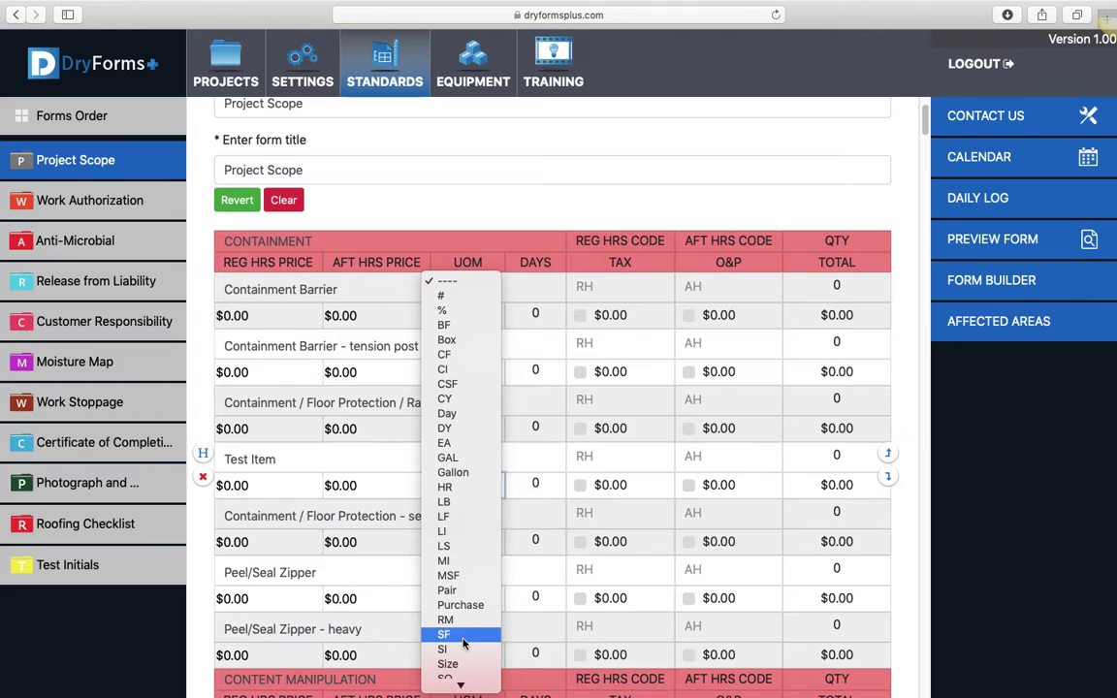
{"action": "left_click", "coordinate": [445, 487]}
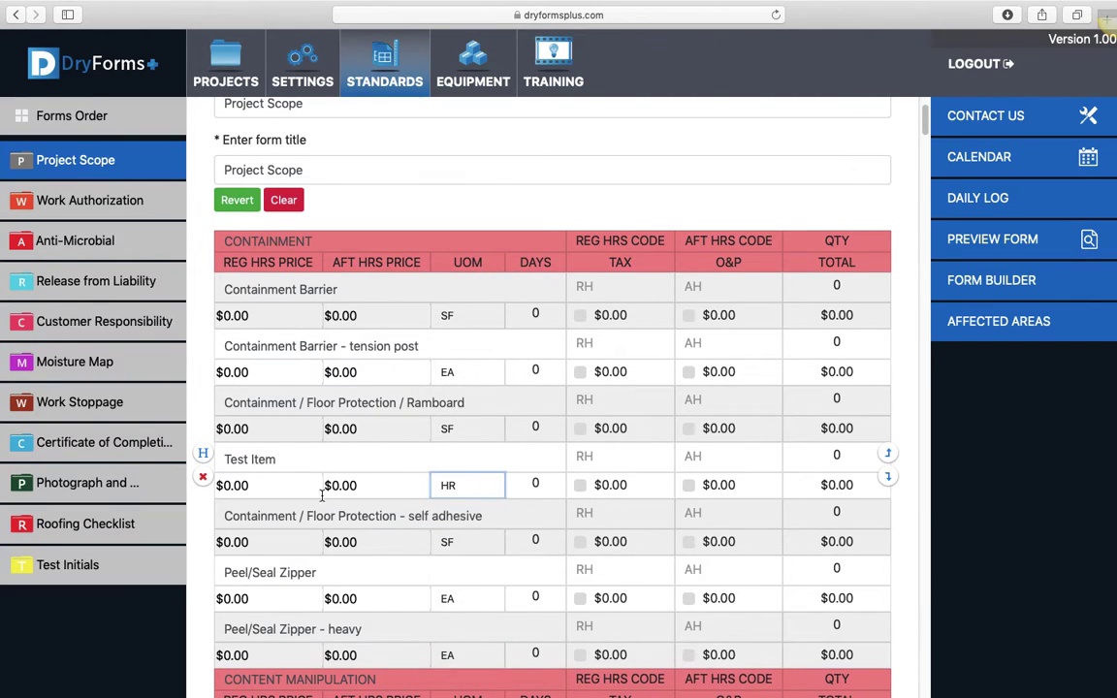
Step: Price Test Item at $2.99 regular and $3.99 after hours, with Tax and O&P applied
{"action": "left_click", "coordinate": [257, 484]}
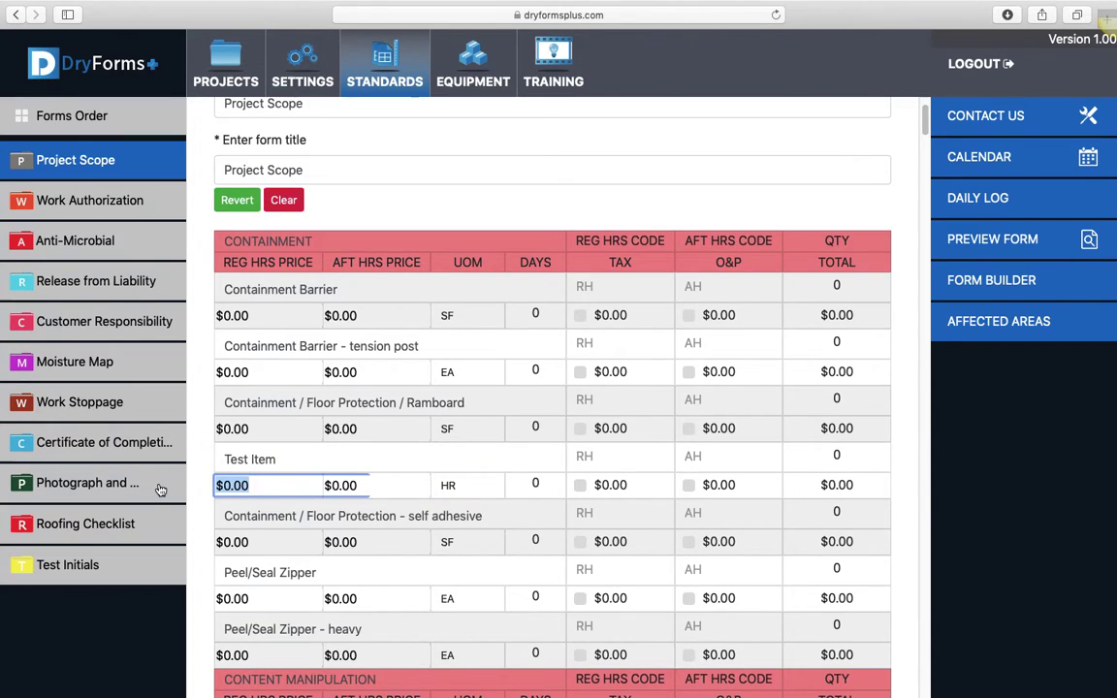
{"action": "type", "text": "2.99"}
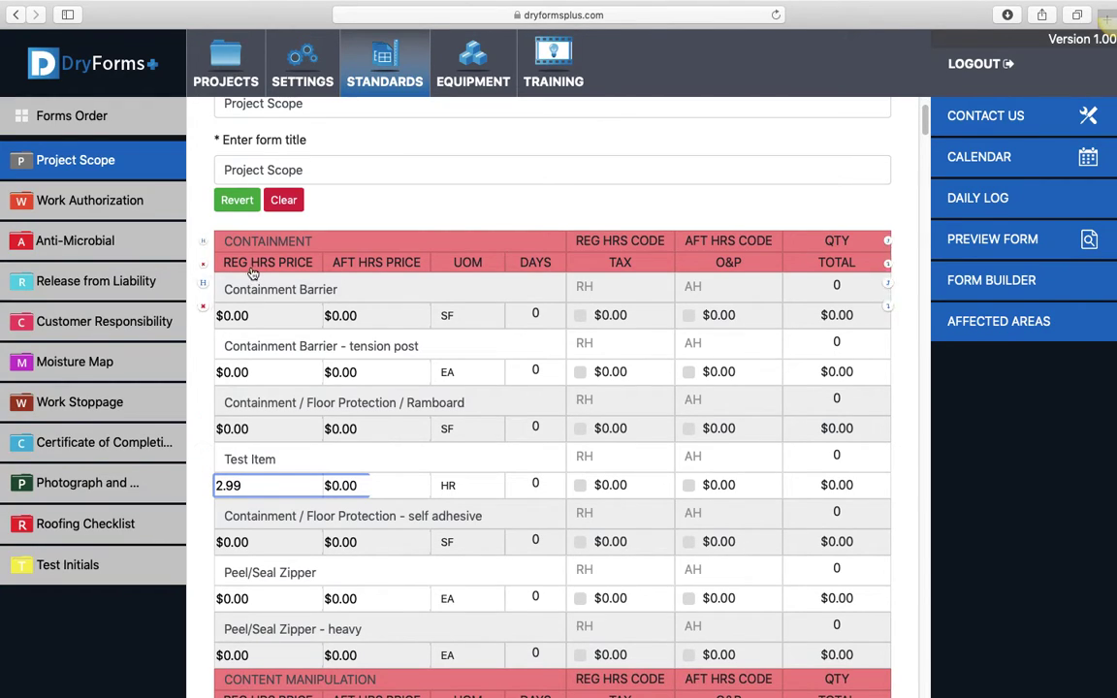
{"action": "left_click", "coordinate": [326, 484]}
{"action": "type", "text": "3.99"}
{"action": "left_click", "coordinate": [346, 463]}
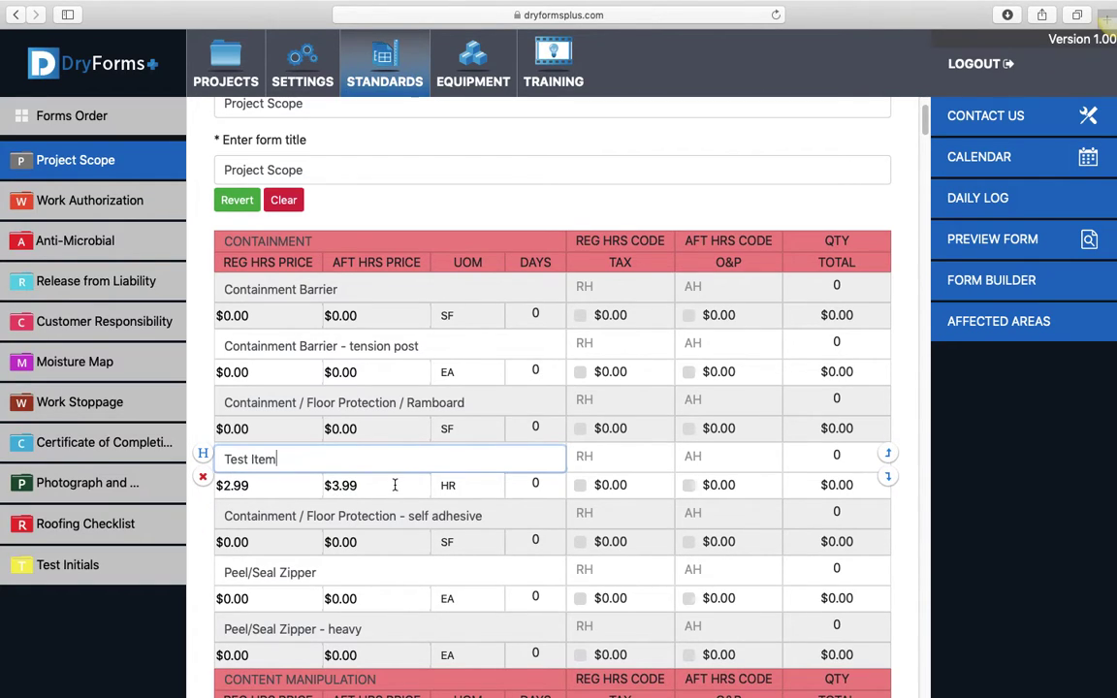
{"action": "left_click", "coordinate": [580, 486]}
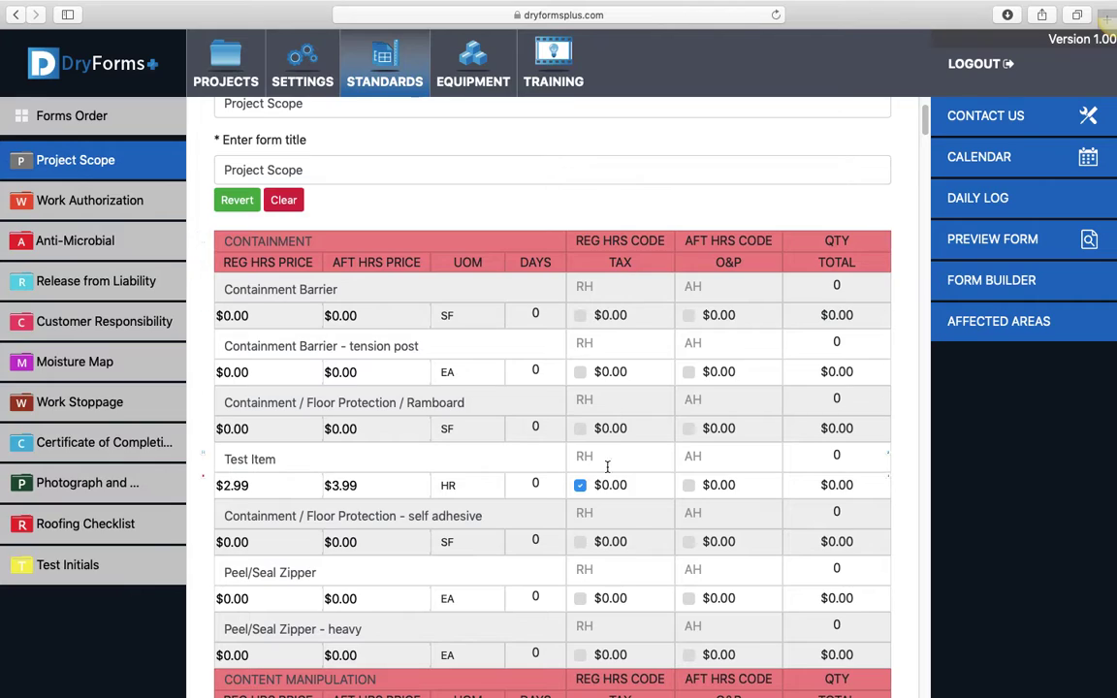
{"action": "left_click", "coordinate": [688, 485]}
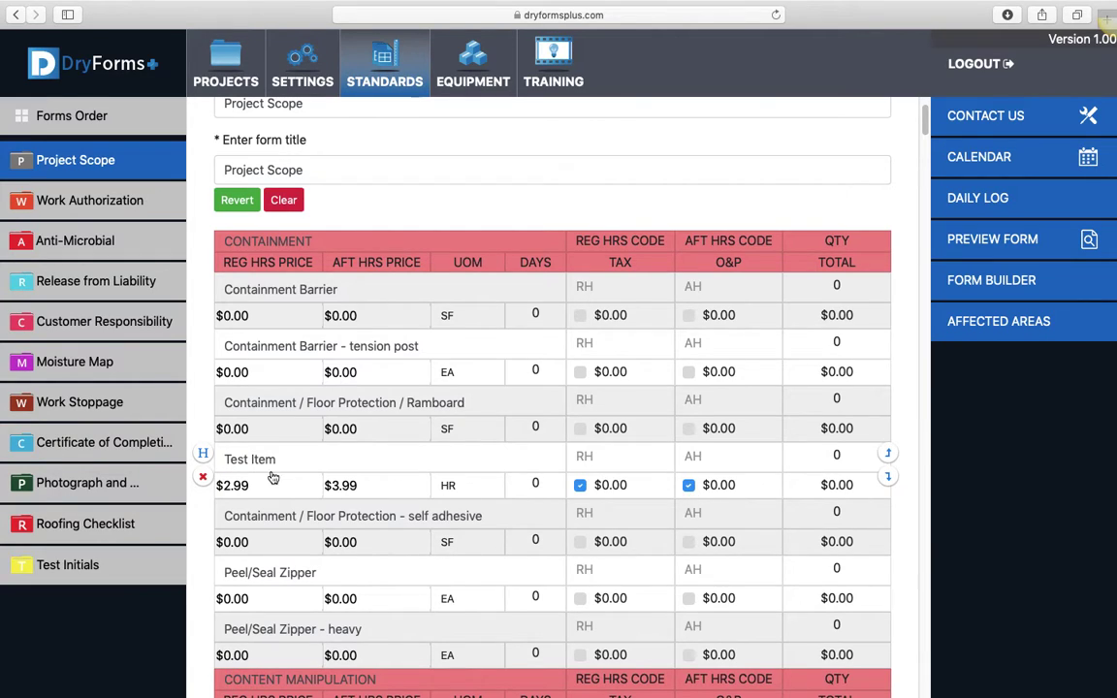
Step: Convert the Test Item line into an untitled section header below Ramboard, then review the form
{"action": "left_click", "coordinate": [204, 454]}
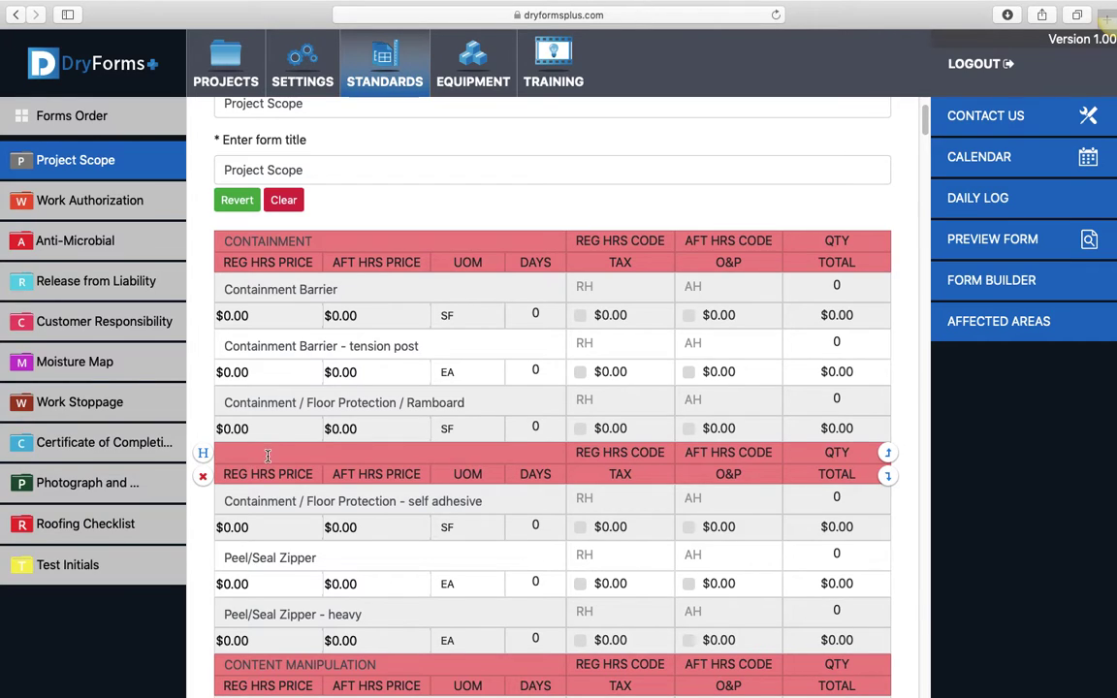
{"action": "left_click", "coordinate": [341, 458]}
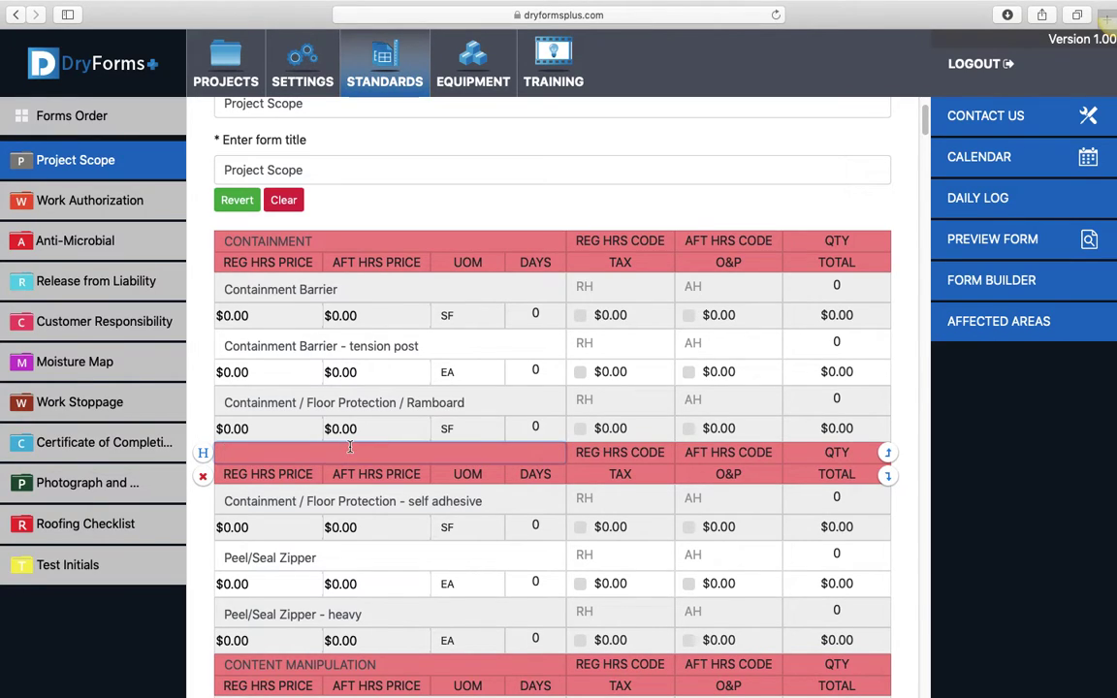
{"action": "scroll", "coordinate": [296, 429], "scroll_direction": "down", "scroll_amount": 4}
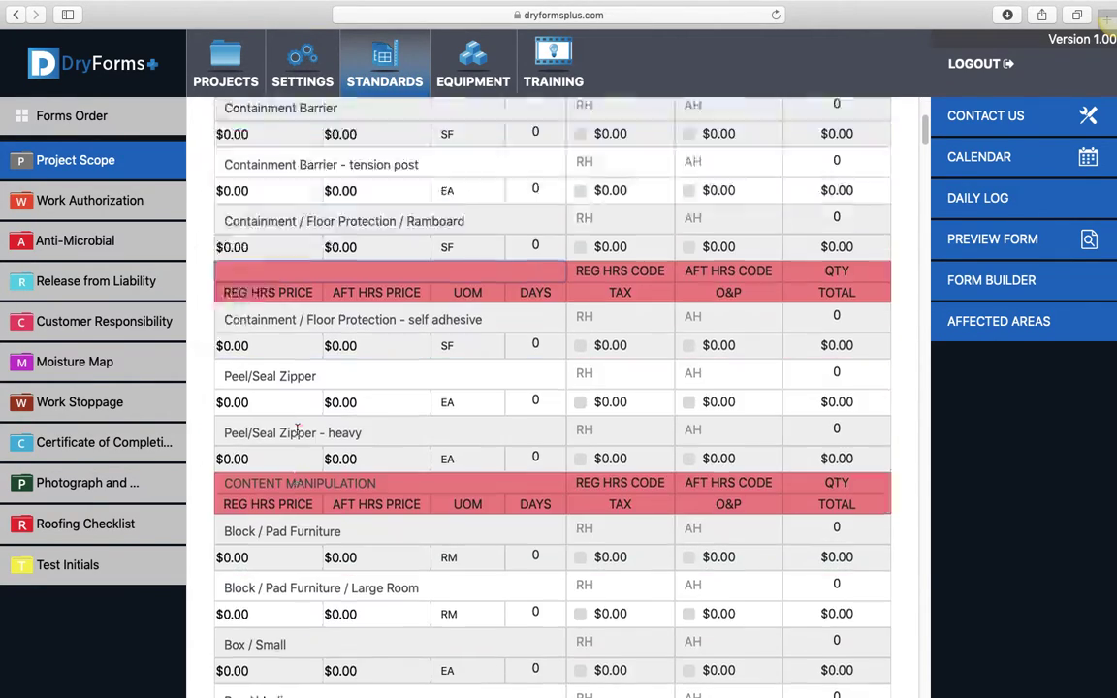
{"action": "scroll", "coordinate": [290, 417], "scroll_direction": "down", "scroll_amount": 3}
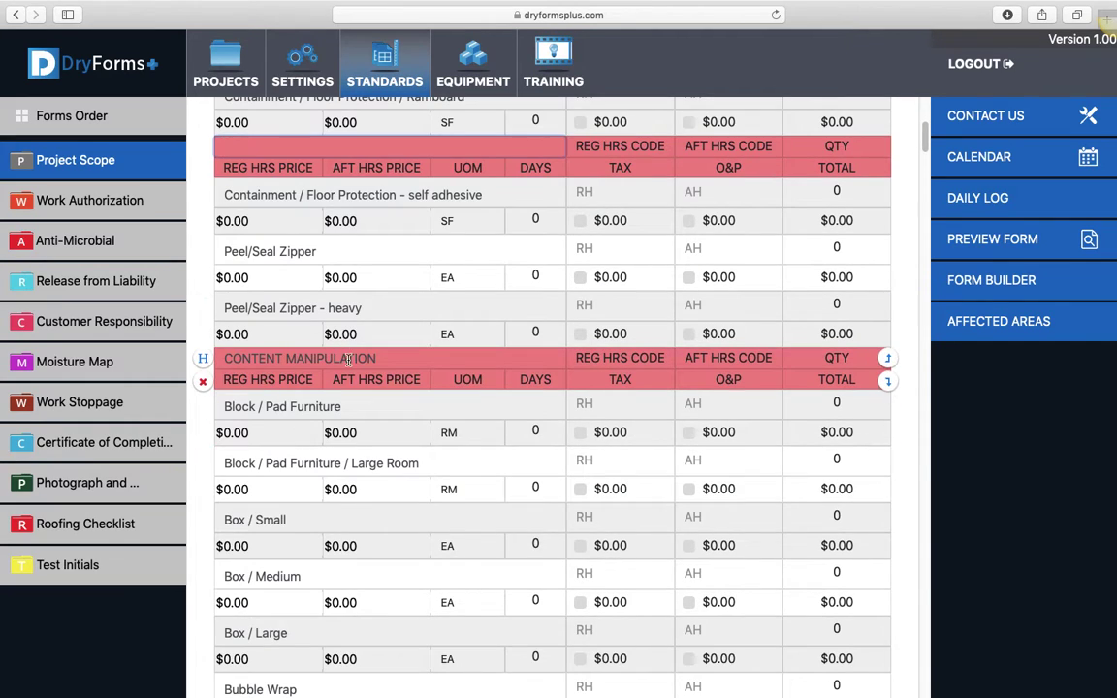
{"action": "scroll", "coordinate": [349, 364], "scroll_direction": "down", "scroll_amount": 8}
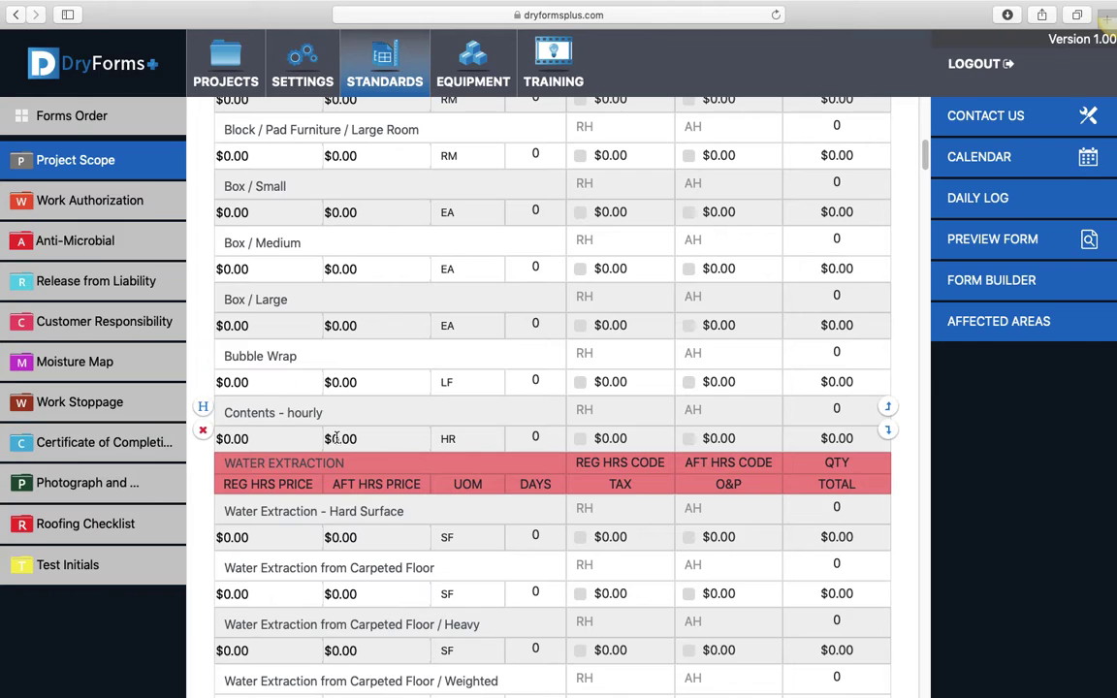
{"action": "scroll", "coordinate": [336, 438], "scroll_direction": "down", "scroll_amount": 4}
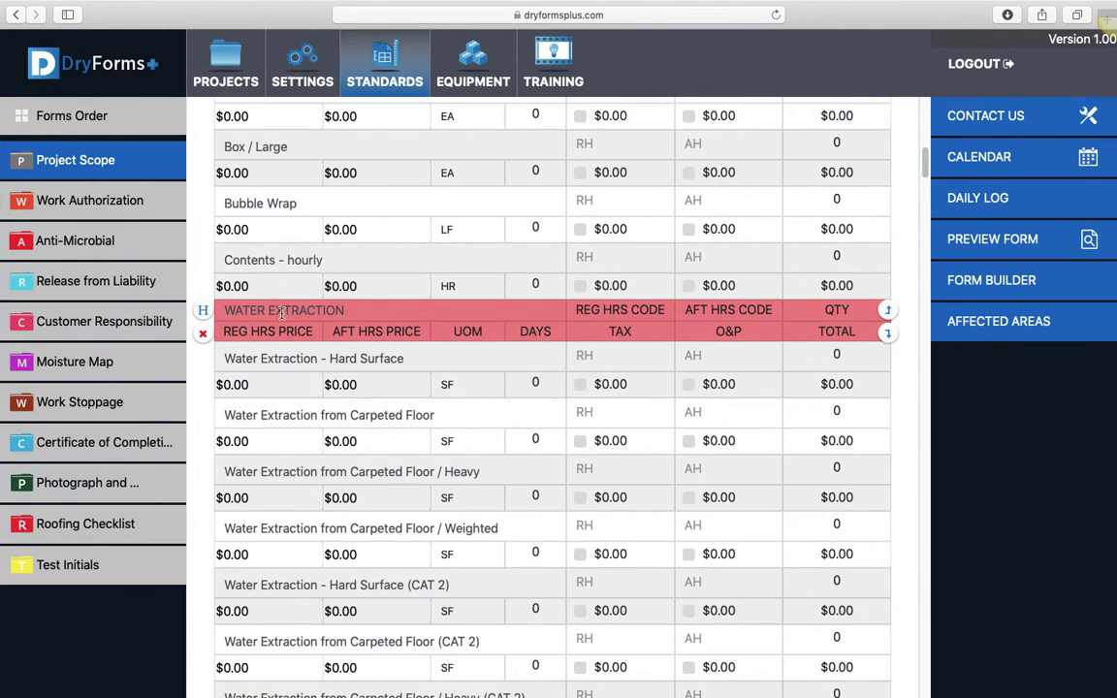
{"action": "scroll", "coordinate": [299, 365], "scroll_direction": "down", "scroll_amount": 2}
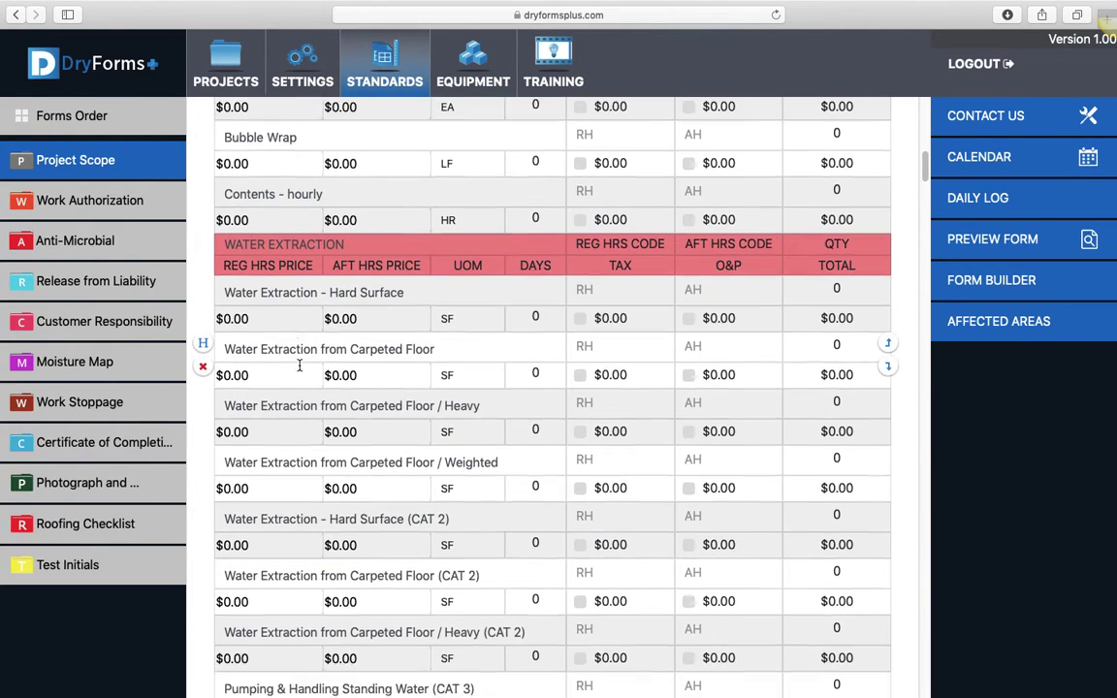
{"action": "scroll", "coordinate": [299, 364], "scroll_direction": "down", "scroll_amount": 7}
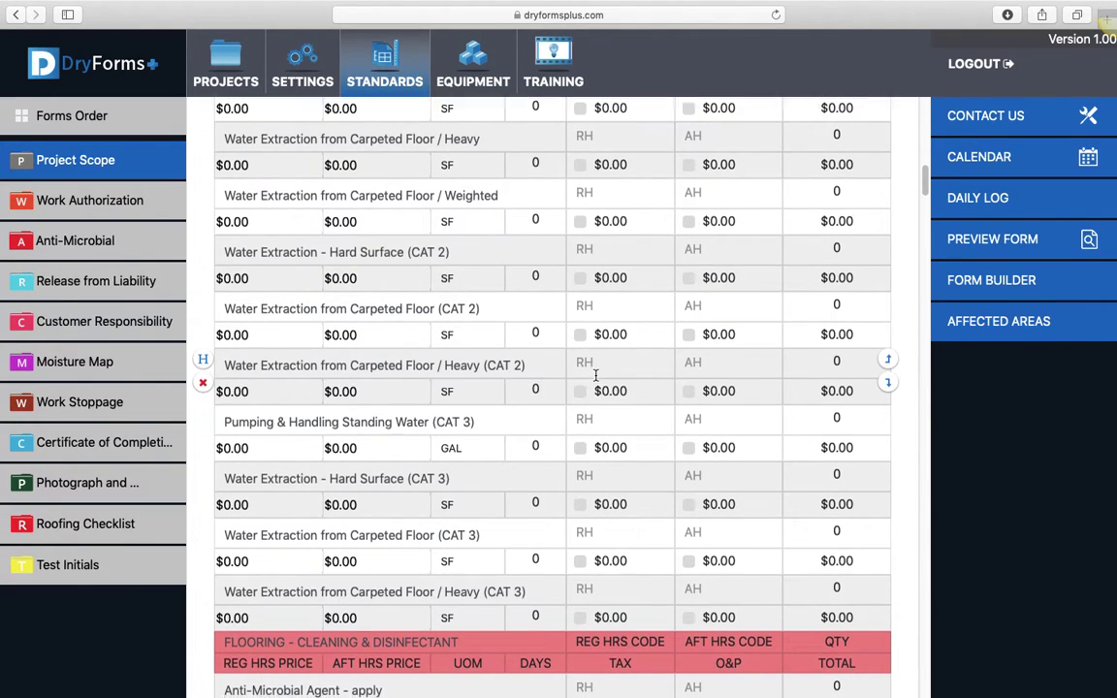
{"action": "scroll", "coordinate": [600, 390], "scroll_direction": "down", "scroll_amount": 20}
{"action": "scroll", "coordinate": [597, 381], "scroll_direction": "down", "scroll_amount": 12}
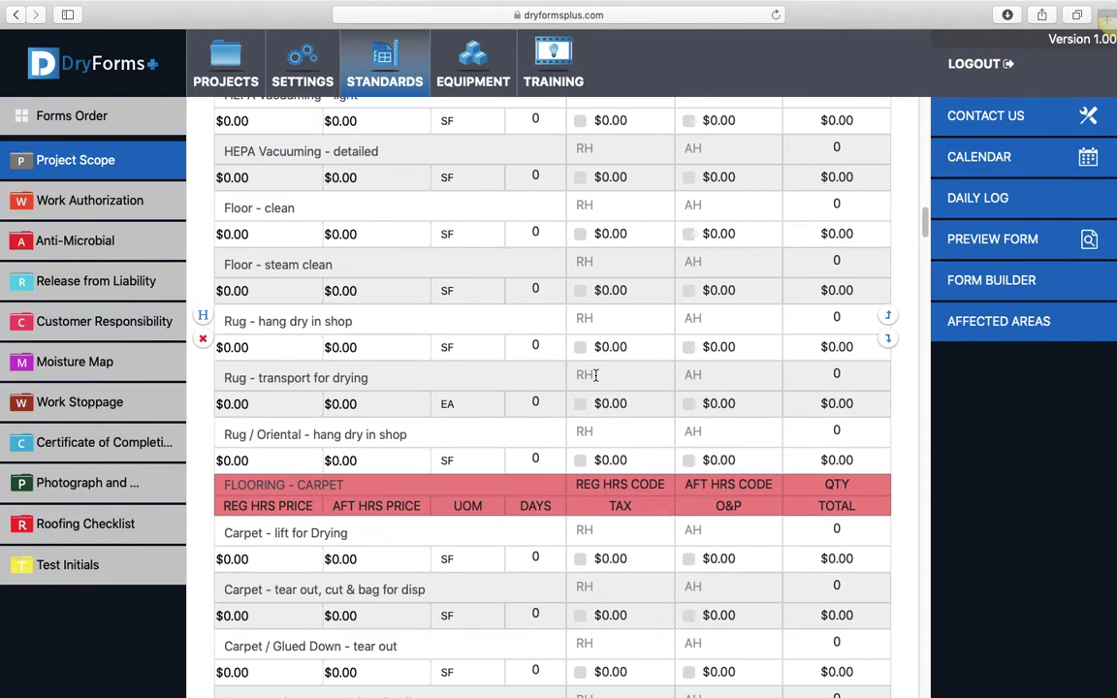
{"action": "scroll", "coordinate": [596, 375], "scroll_direction": "down", "scroll_amount": 17}
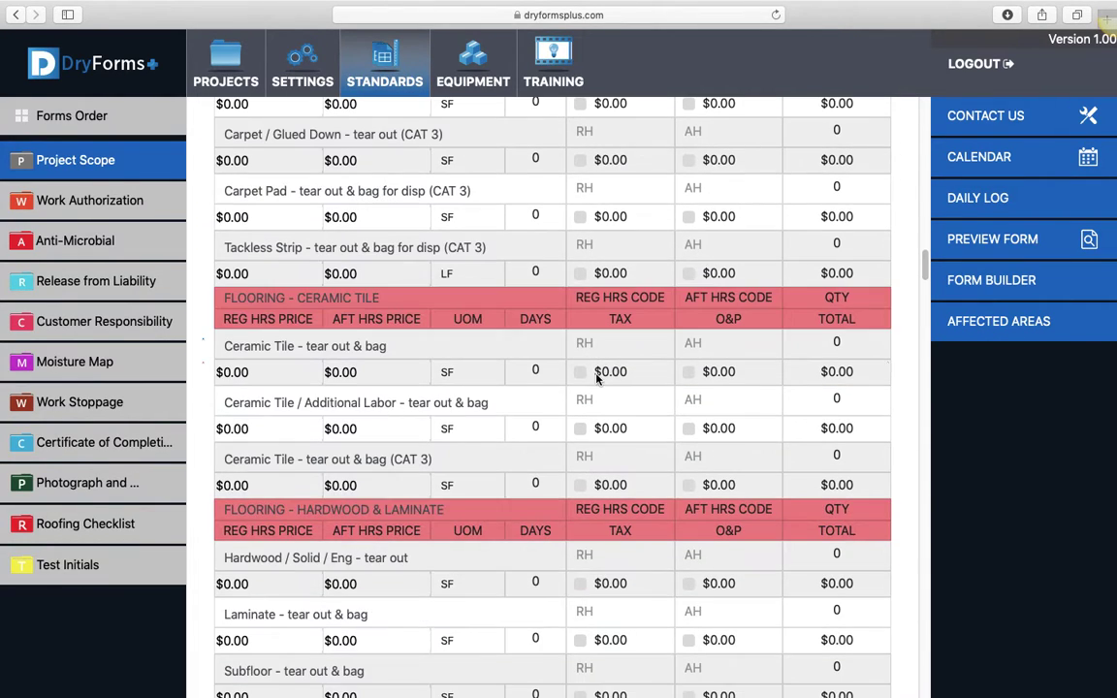
{"action": "scroll", "coordinate": [596, 378], "scroll_direction": "down", "scroll_amount": 12}
{"action": "scroll", "coordinate": [597, 373], "scroll_direction": "down", "scroll_amount": 17}
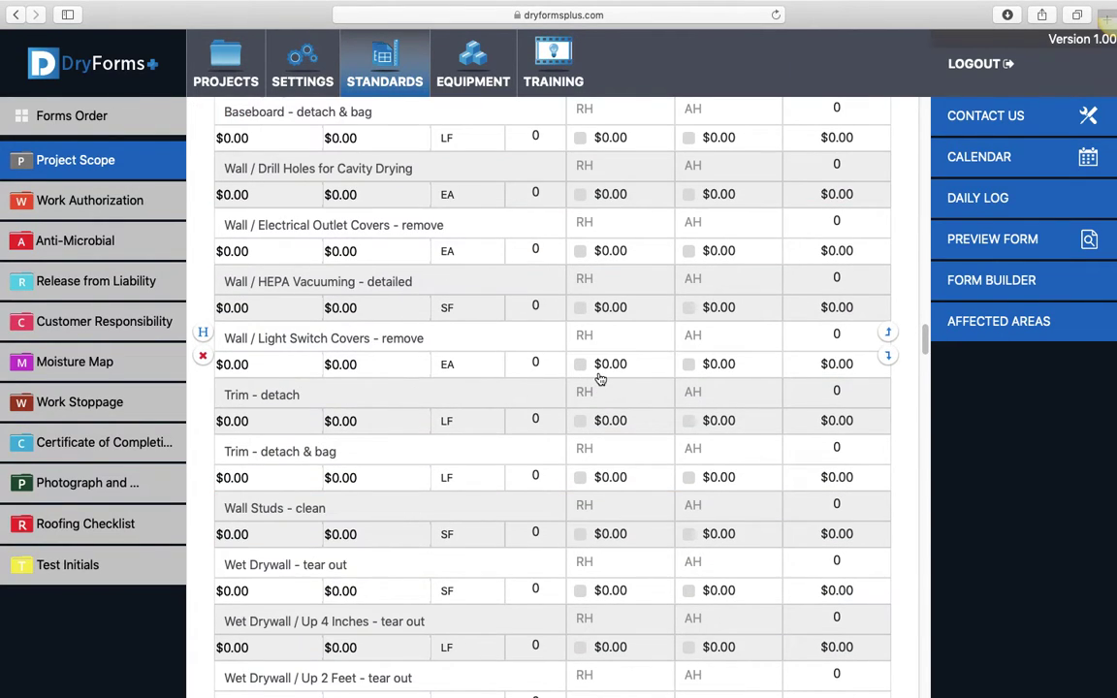
{"action": "scroll", "coordinate": [599, 378], "scroll_direction": "up", "scroll_amount": 20}
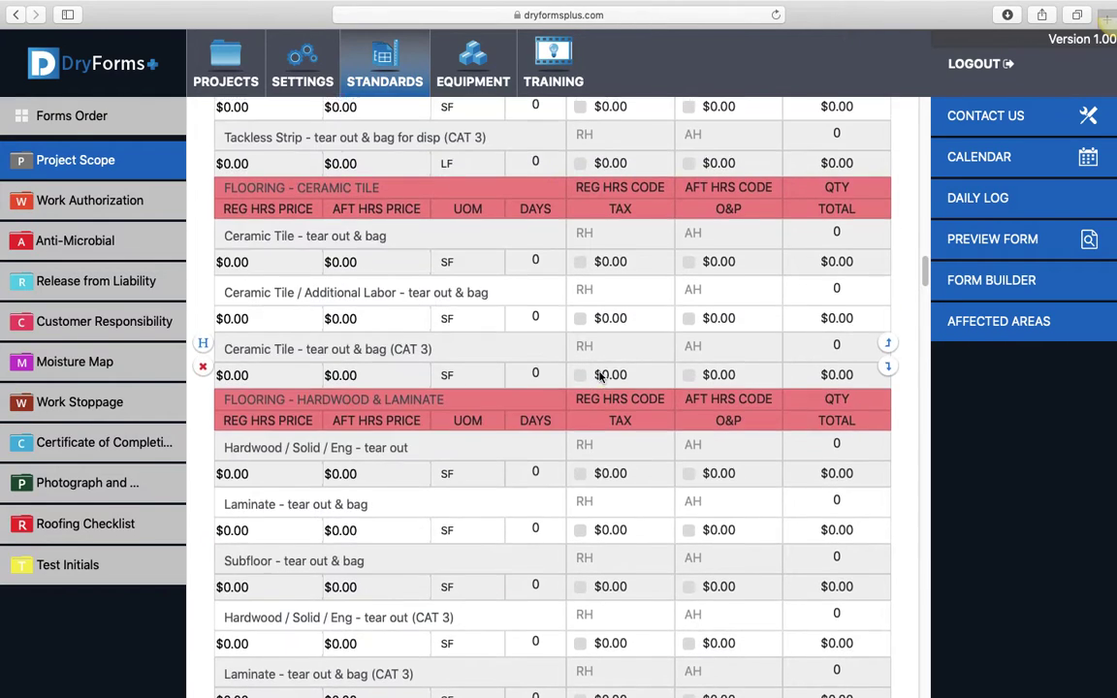
{"action": "scroll", "coordinate": [599, 378], "scroll_direction": "up", "scroll_amount": 20}
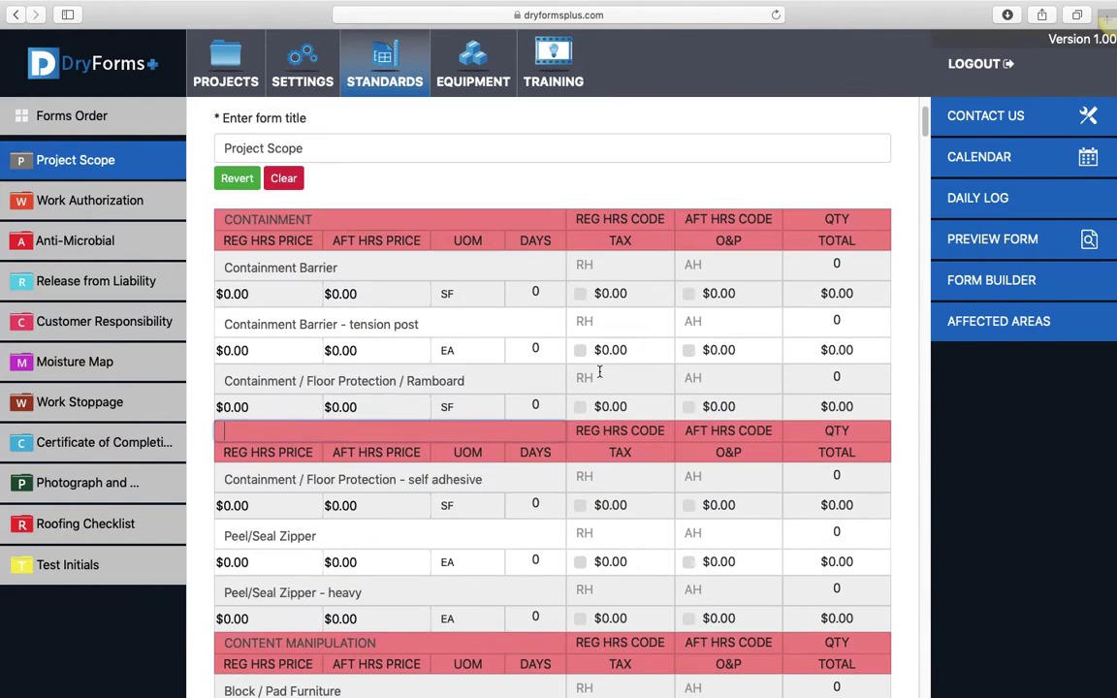
{"action": "scroll", "coordinate": [600, 370], "scroll_direction": "up", "scroll_amount": 2}
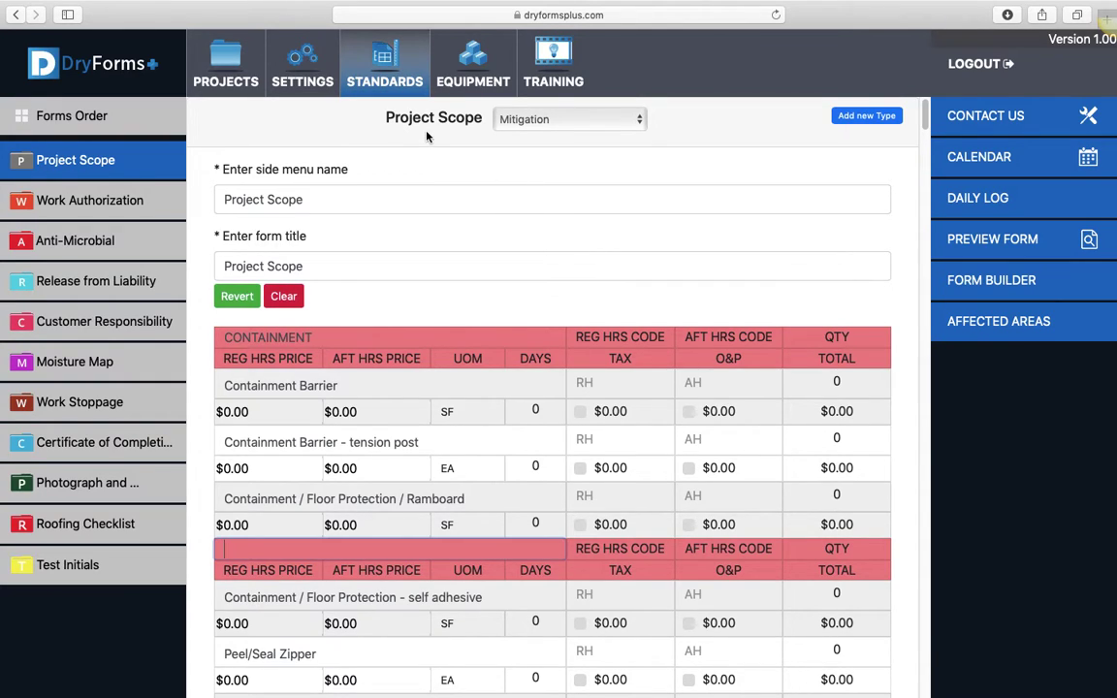
Step: Switch to the Short Mitigation scope type and scroll through its sections down to Equipment
{"action": "left_click", "coordinate": [599, 121]}
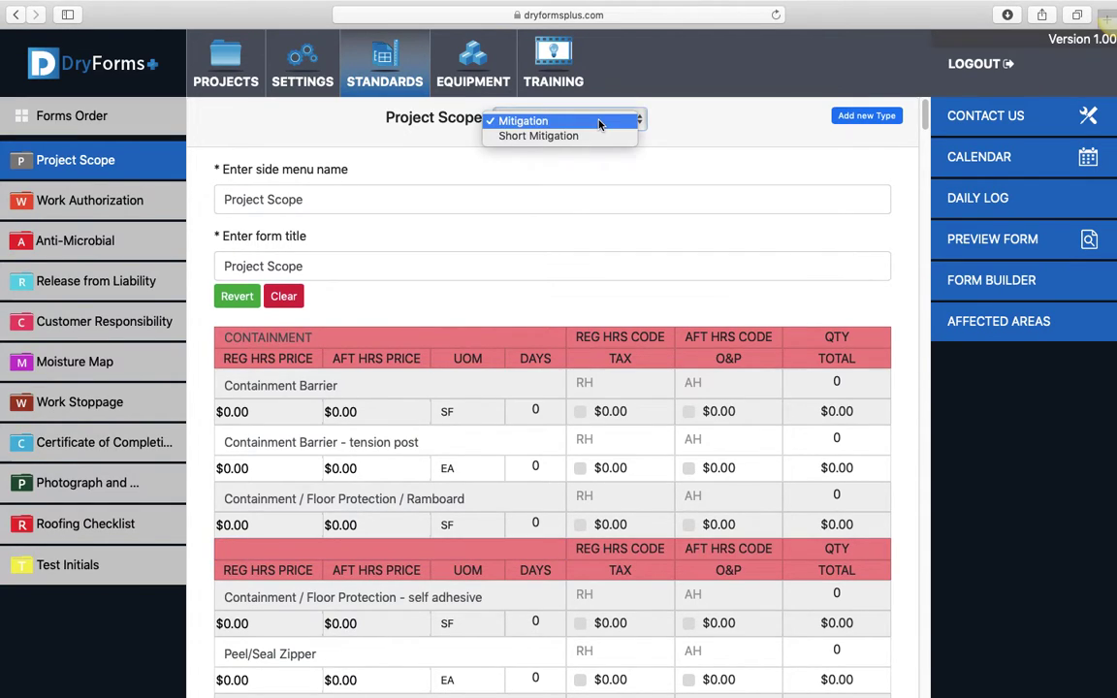
{"action": "left_click", "coordinate": [571, 136]}
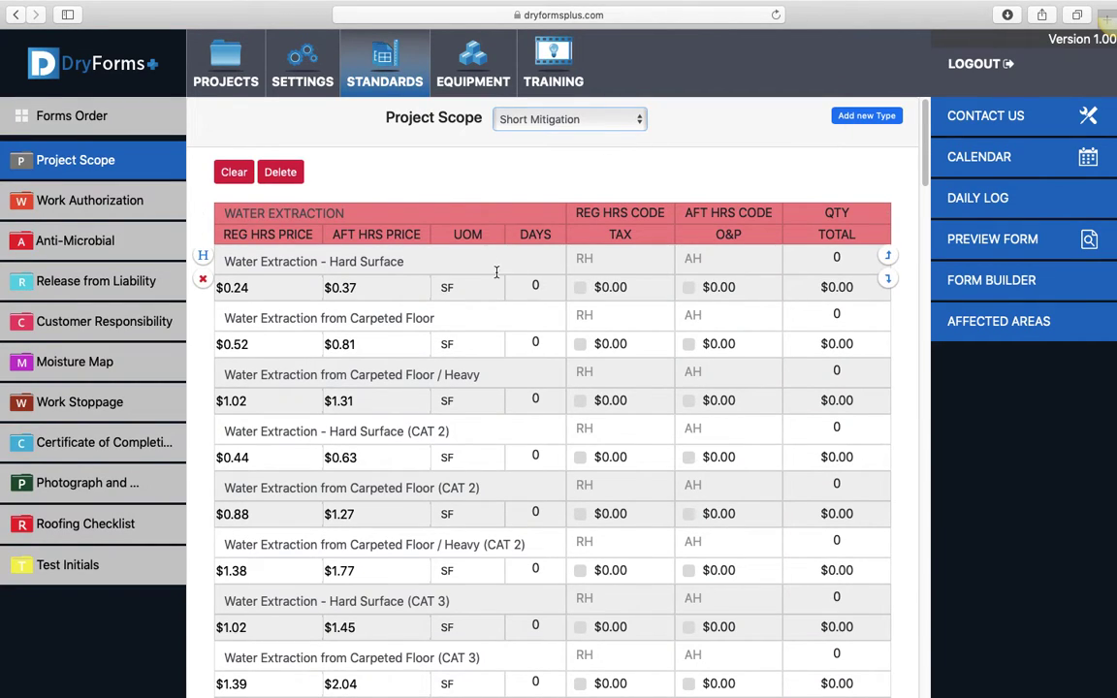
{"action": "scroll", "coordinate": [504, 281], "scroll_direction": "down", "scroll_amount": 1}
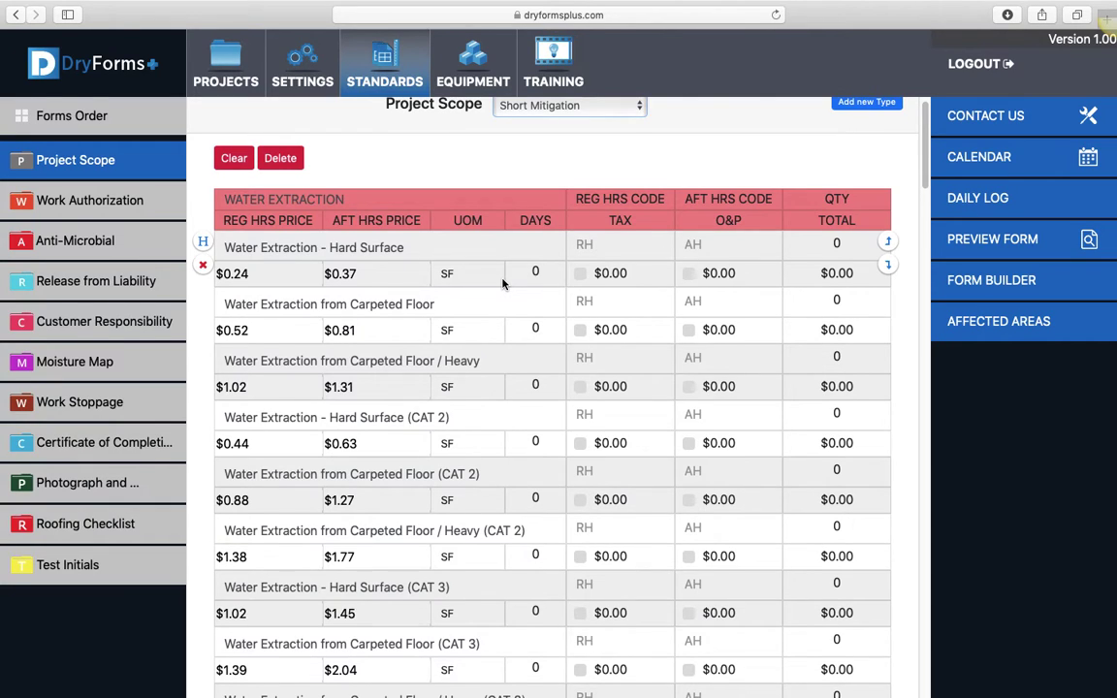
{"action": "scroll", "coordinate": [504, 281], "scroll_direction": "down", "scroll_amount": 1}
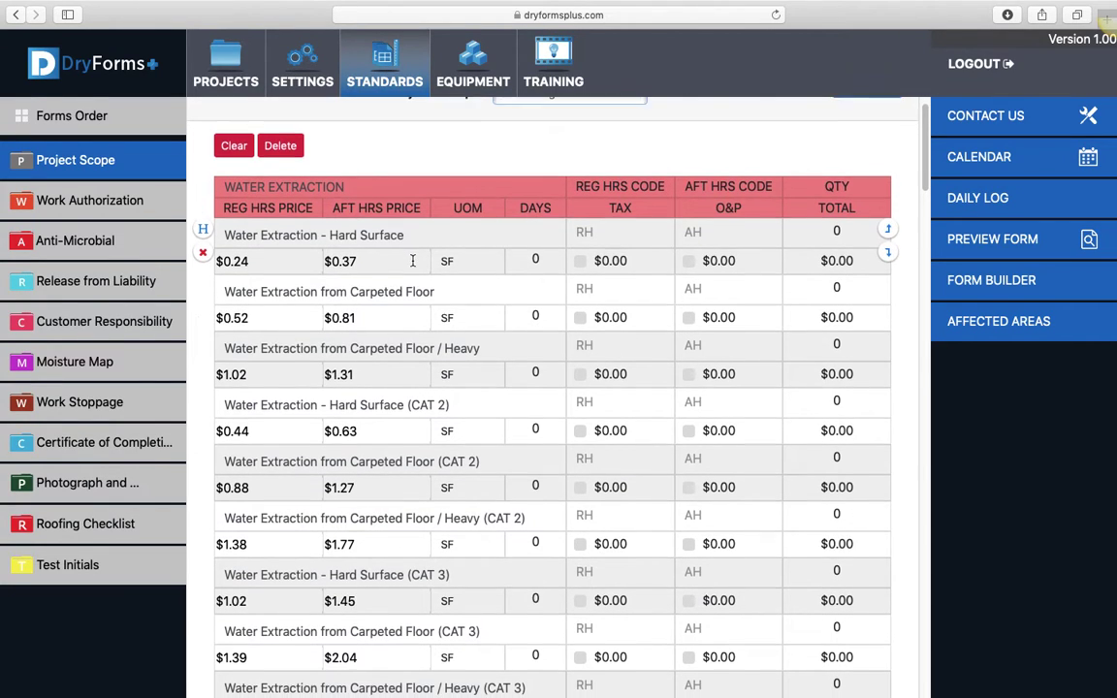
{"action": "scroll", "coordinate": [412, 261], "scroll_direction": "down", "scroll_amount": 1}
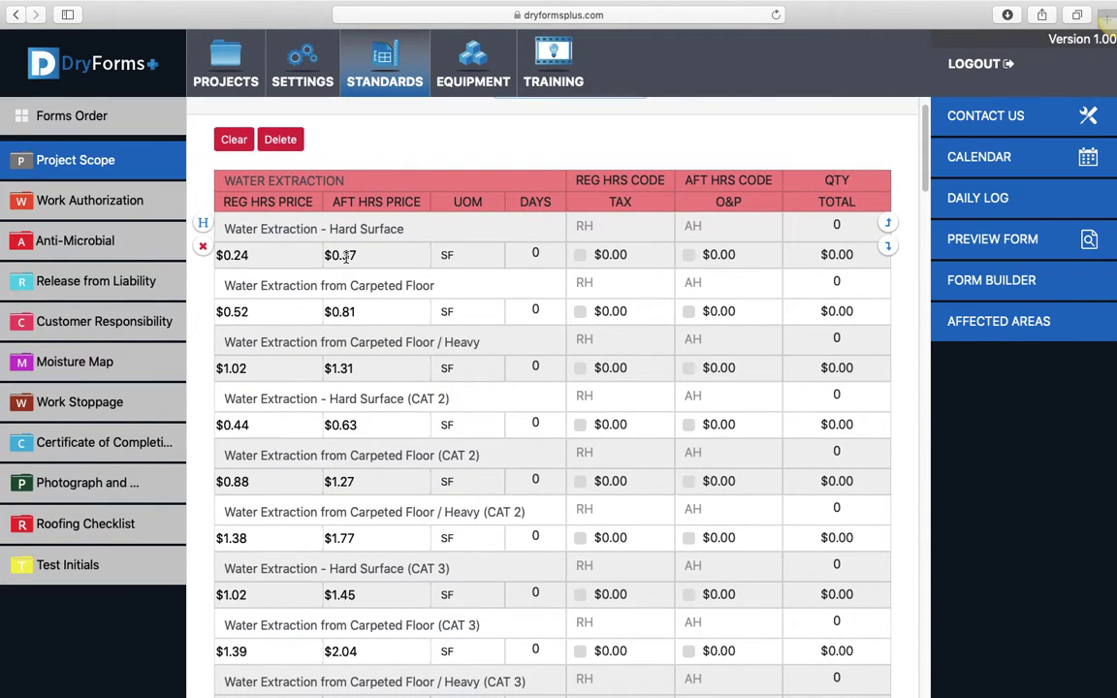
{"action": "scroll", "coordinate": [478, 338], "scroll_direction": "up", "scroll_amount": 3}
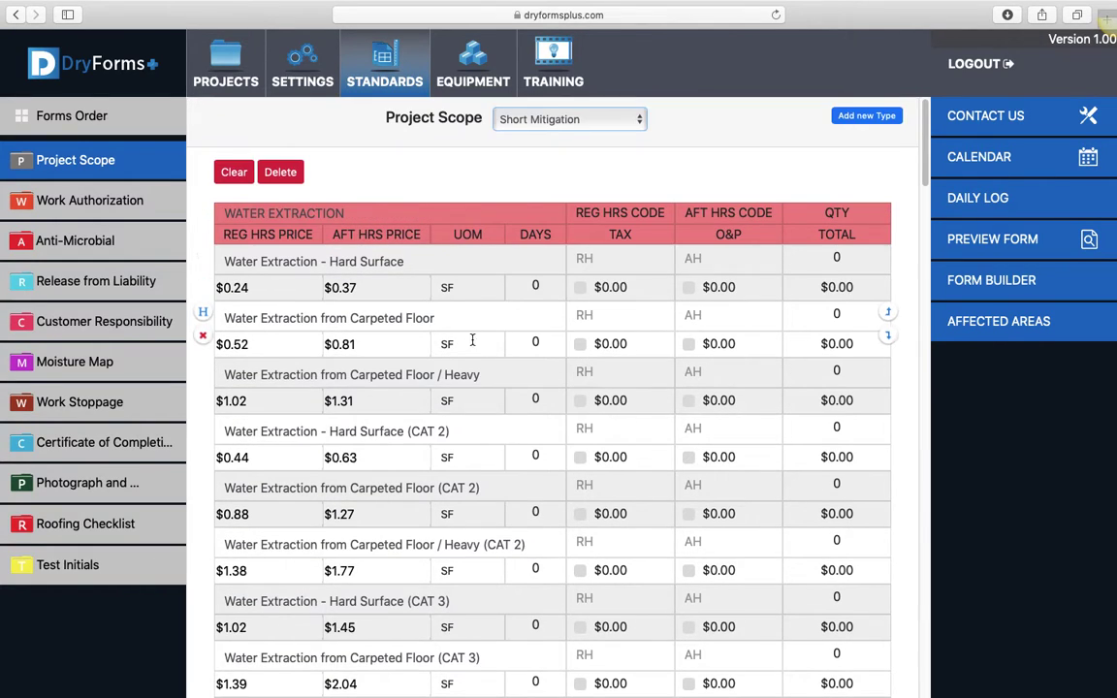
{"action": "scroll", "coordinate": [511, 312], "scroll_direction": "down", "scroll_amount": 10}
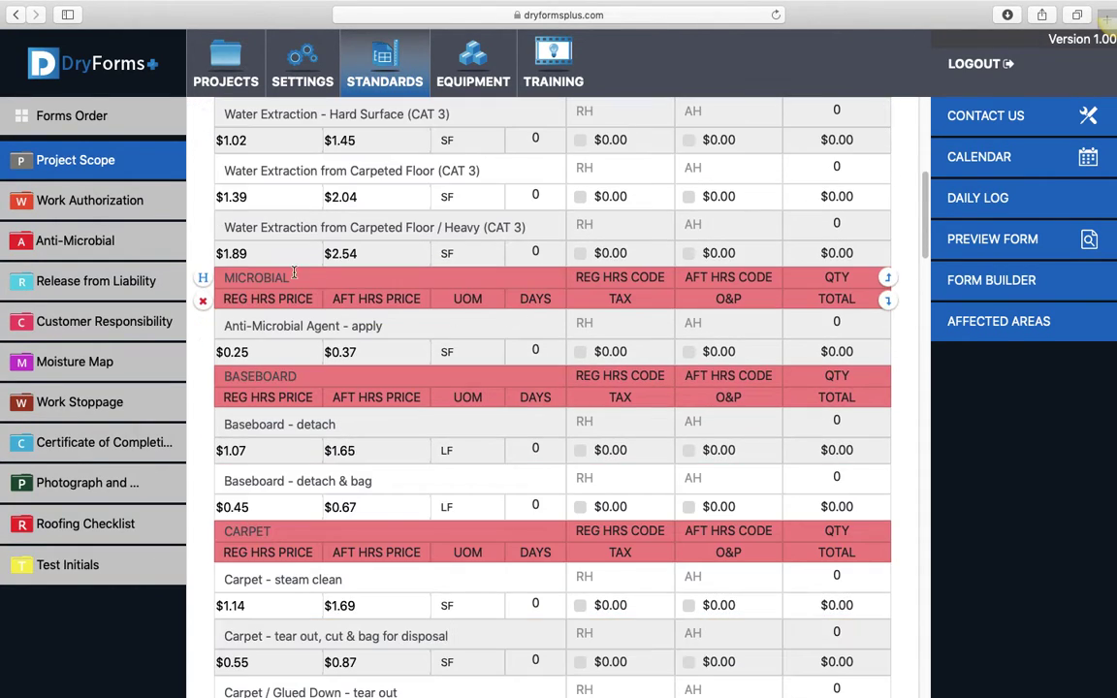
{"action": "scroll", "coordinate": [370, 408], "scroll_direction": "down", "scroll_amount": 5}
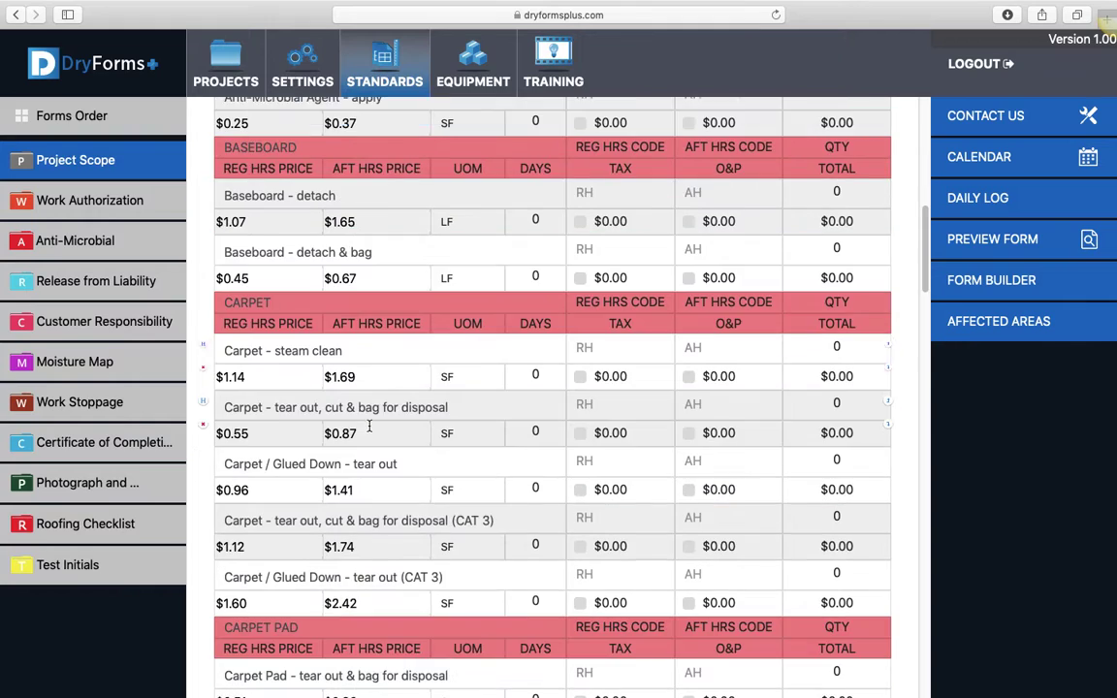
{"action": "scroll", "coordinate": [371, 409], "scroll_direction": "down", "scroll_amount": 5}
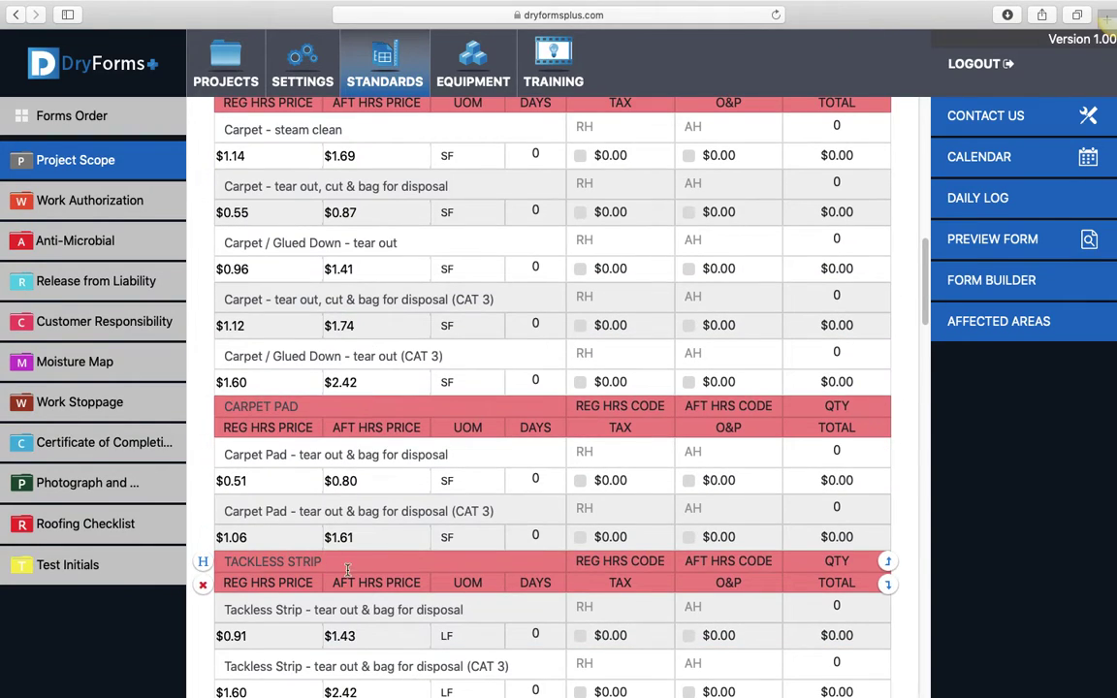
{"action": "scroll", "coordinate": [393, 545], "scroll_direction": "down", "scroll_amount": 5}
{"action": "scroll", "coordinate": [344, 519], "scroll_direction": "down", "scroll_amount": 9}
{"action": "scroll", "coordinate": [344, 514], "scroll_direction": "down", "scroll_amount": 8}
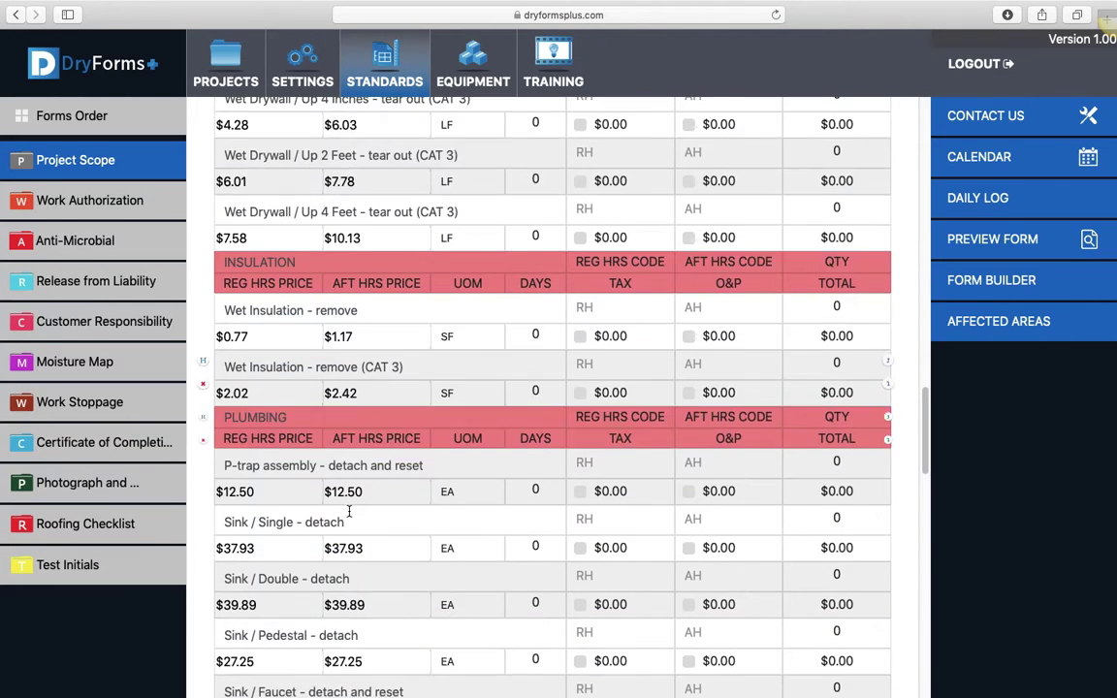
{"action": "scroll", "coordinate": [351, 519], "scroll_direction": "down", "scroll_amount": 12}
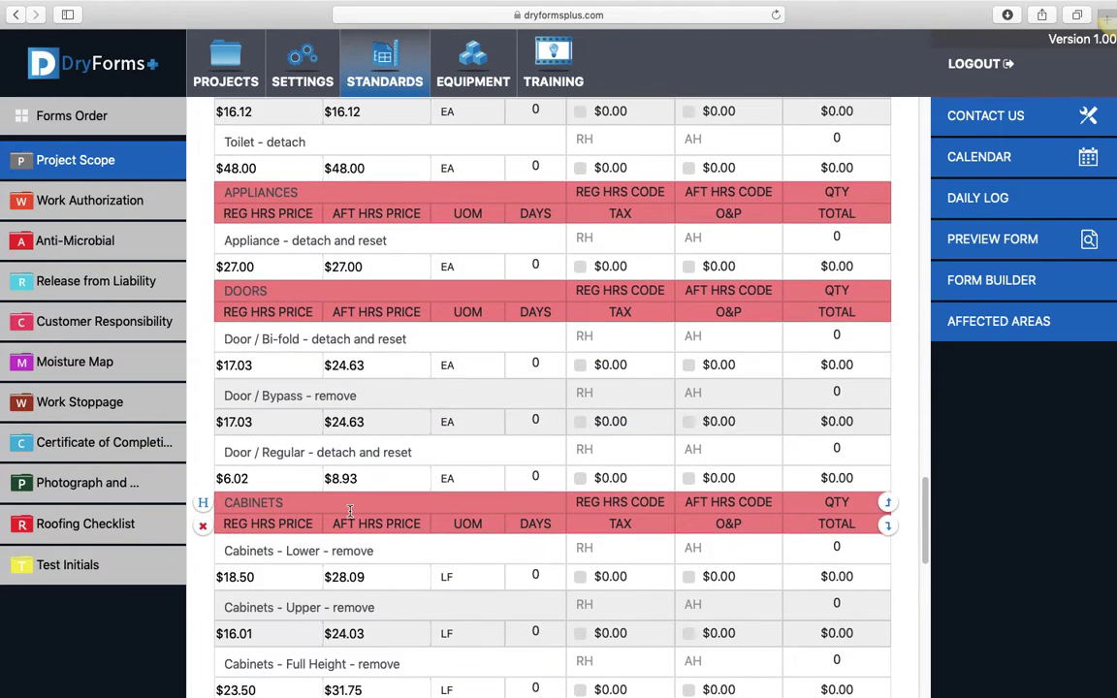
{"action": "scroll", "coordinate": [352, 517], "scroll_direction": "down", "scroll_amount": 1}
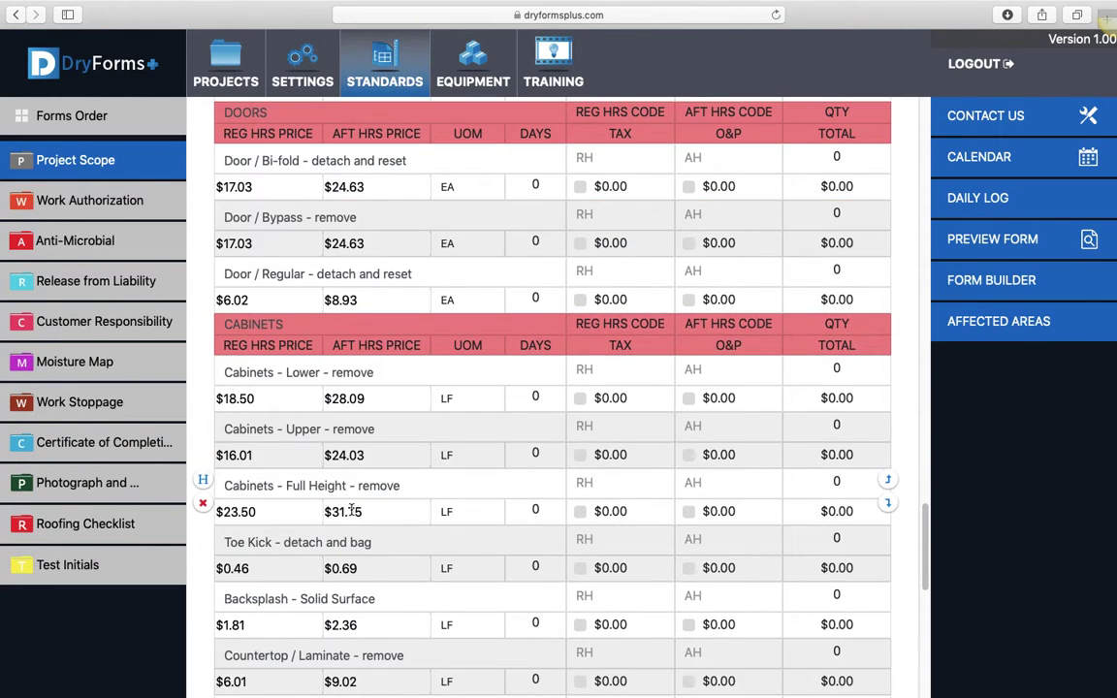
{"action": "scroll", "coordinate": [337, 401], "scroll_direction": "up", "scroll_amount": 13}
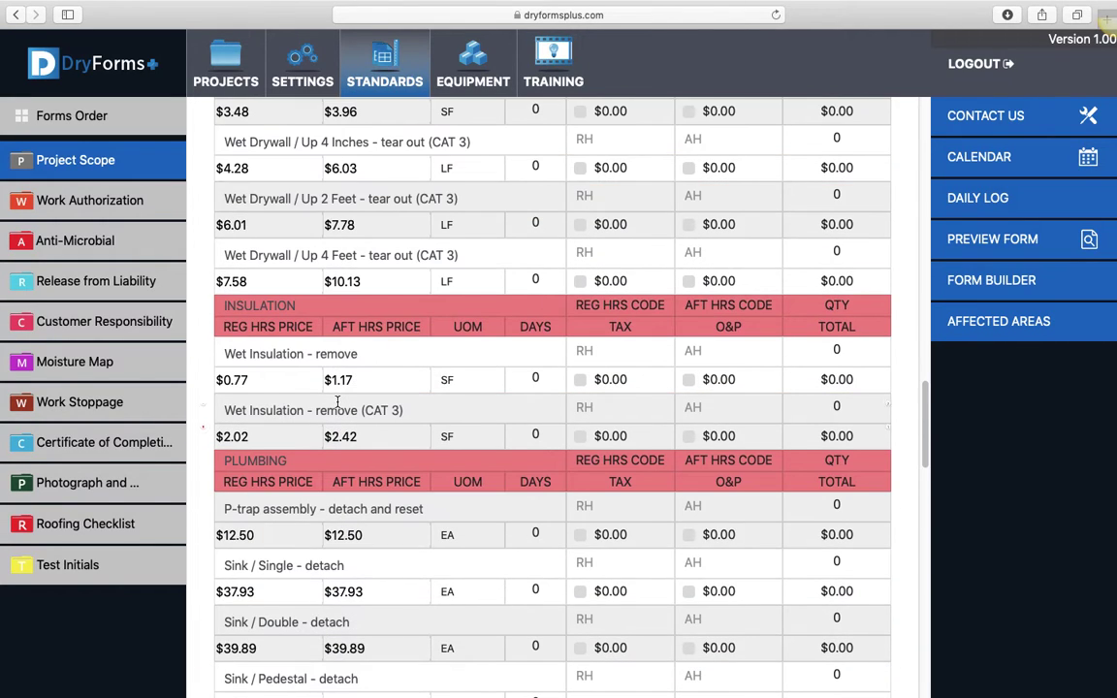
{"action": "scroll", "coordinate": [341, 402], "scroll_direction": "down", "scroll_amount": 12}
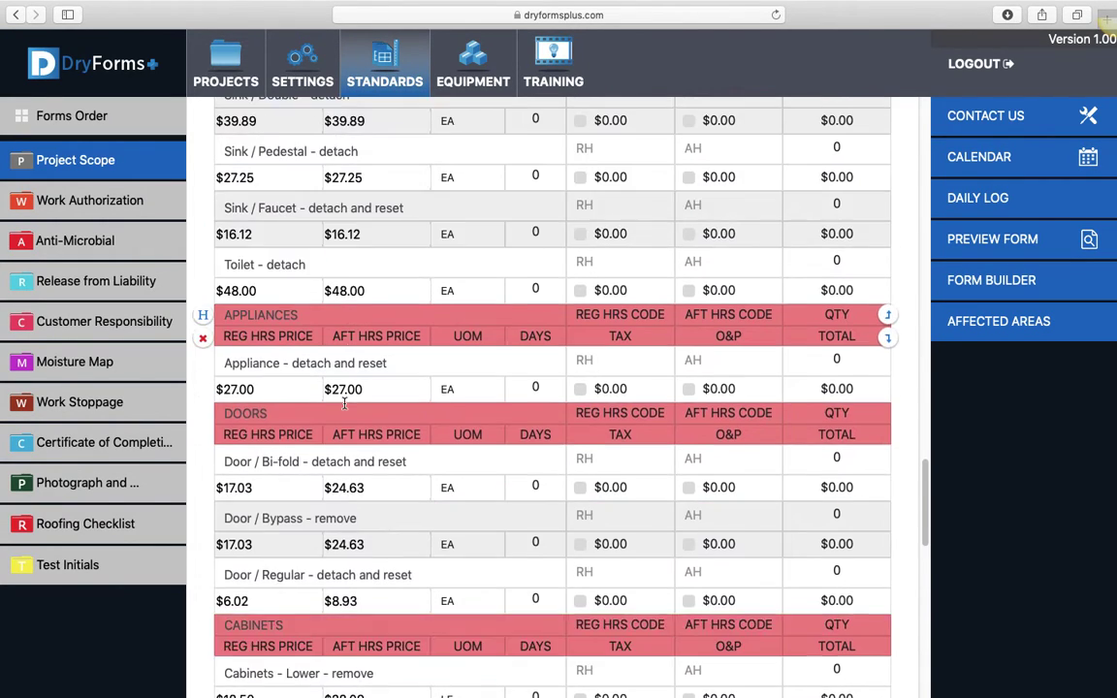
{"action": "scroll", "coordinate": [345, 403], "scroll_direction": "down", "scroll_amount": 2}
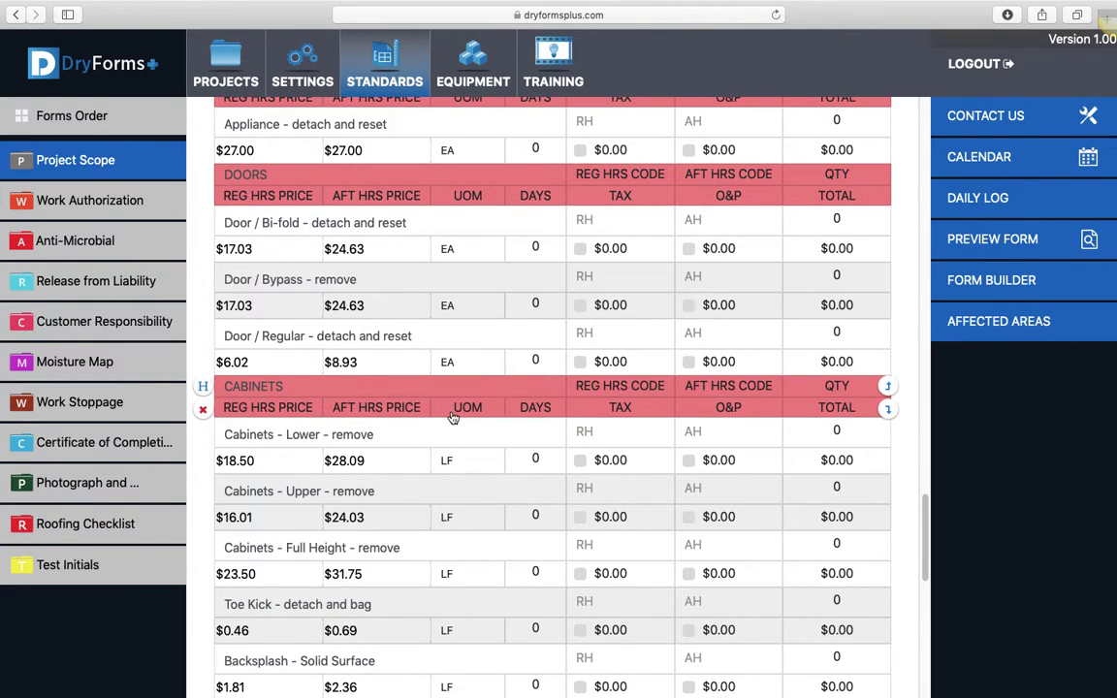
{"action": "scroll", "coordinate": [451, 417], "scroll_direction": "down", "scroll_amount": 3}
{"action": "scroll", "coordinate": [455, 413], "scroll_direction": "down", "scroll_amount": 8}
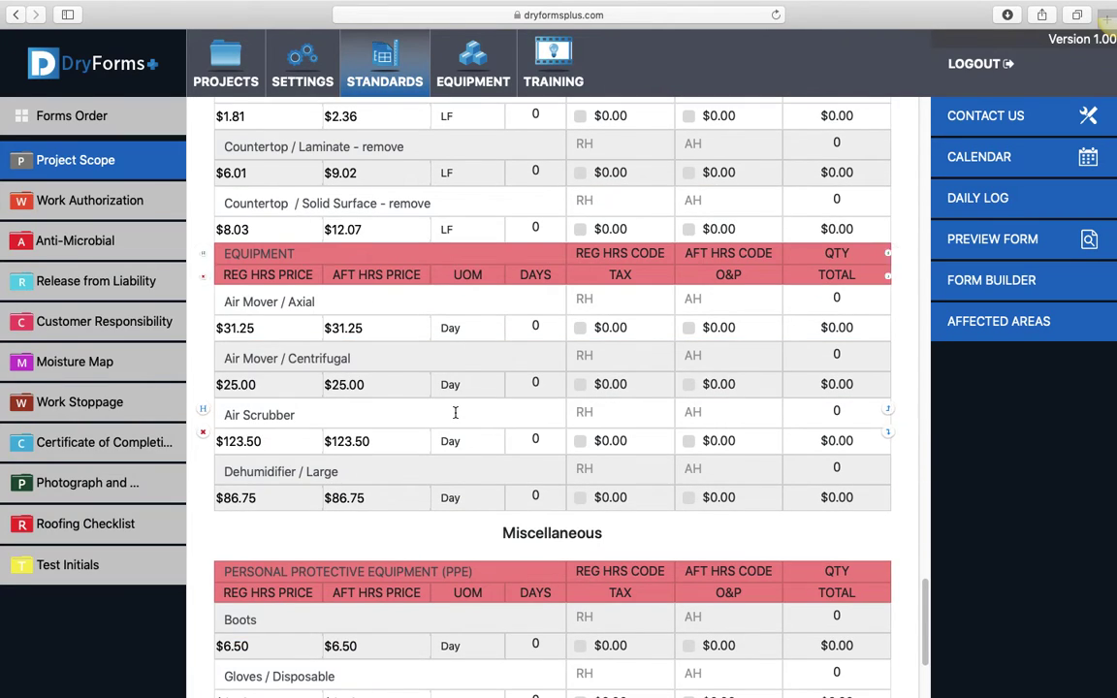
{"action": "scroll", "coordinate": [455, 413], "scroll_direction": "down", "scroll_amount": 4}
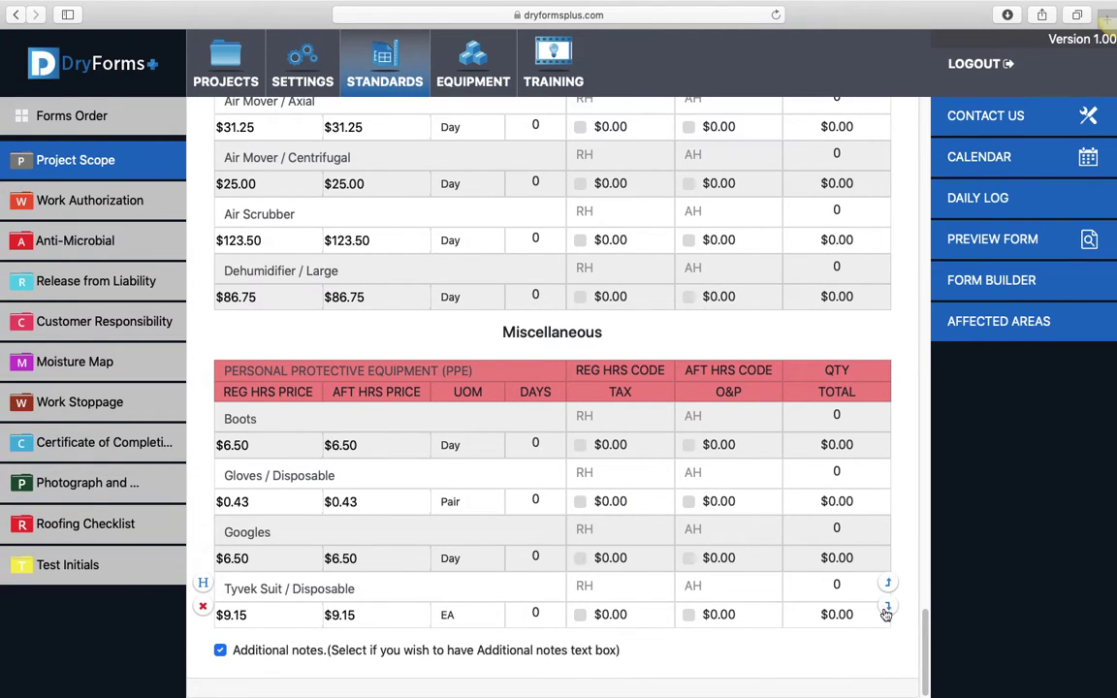
{"action": "left_click", "coordinate": [890, 611]}
{"action": "left_click", "coordinate": [888, 609]}
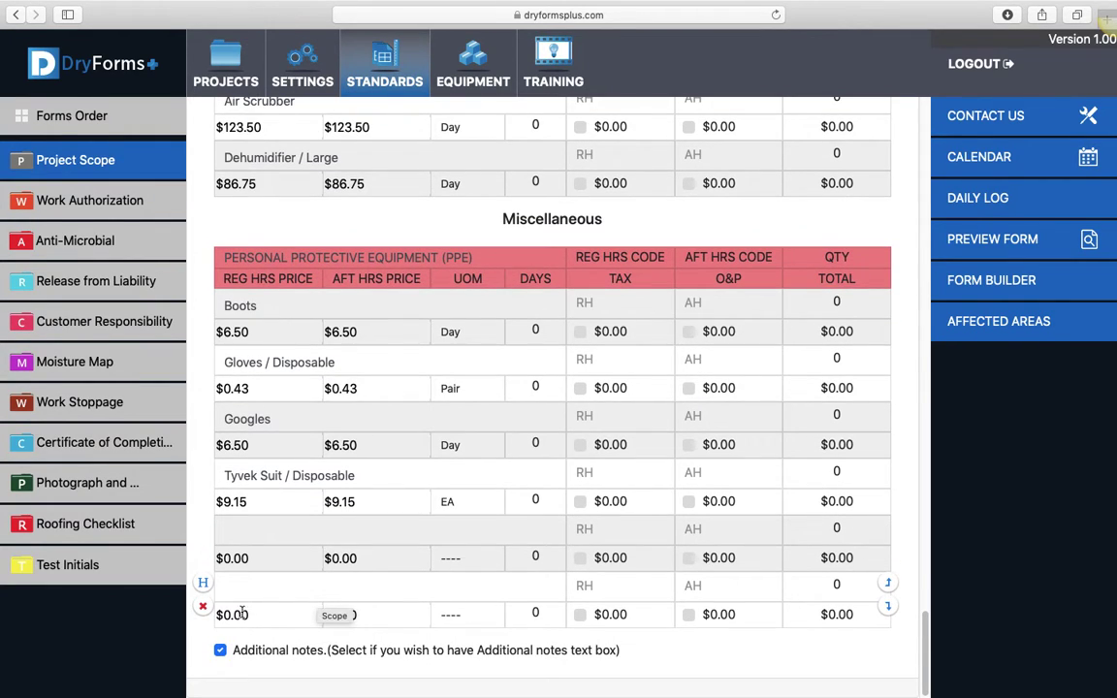
{"action": "left_click", "coordinate": [204, 607]}
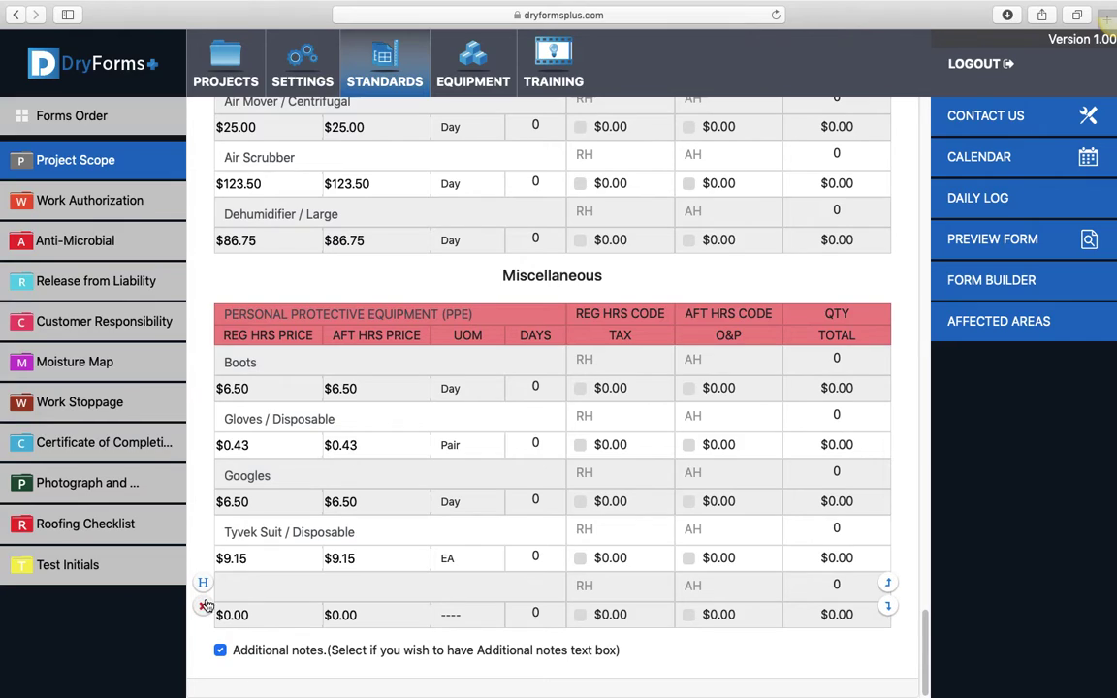
{"action": "left_click", "coordinate": [203, 609]}
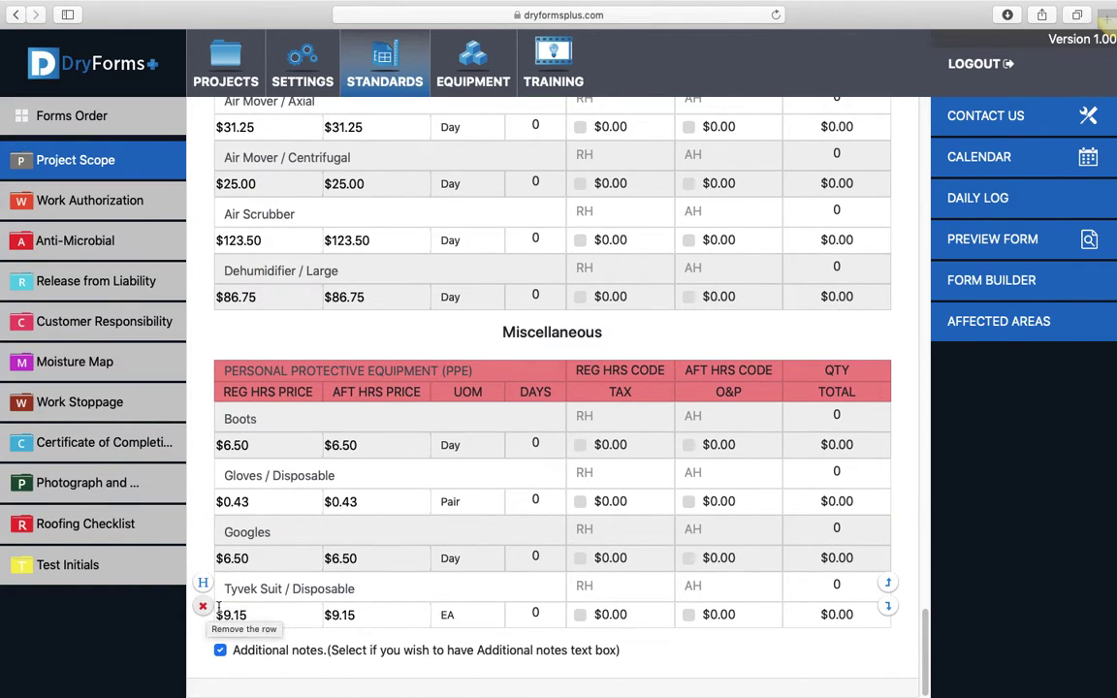
{"action": "scroll", "coordinate": [281, 517], "scroll_direction": "up", "scroll_amount": 10}
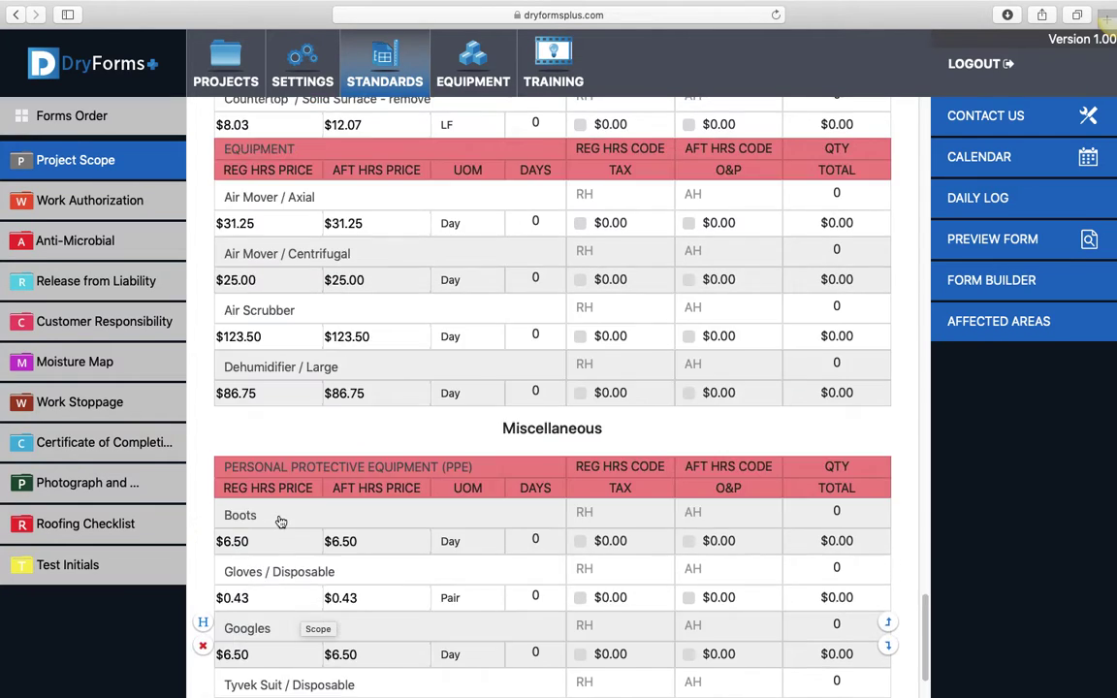
{"action": "scroll", "coordinate": [280, 516], "scroll_direction": "up", "scroll_amount": 15}
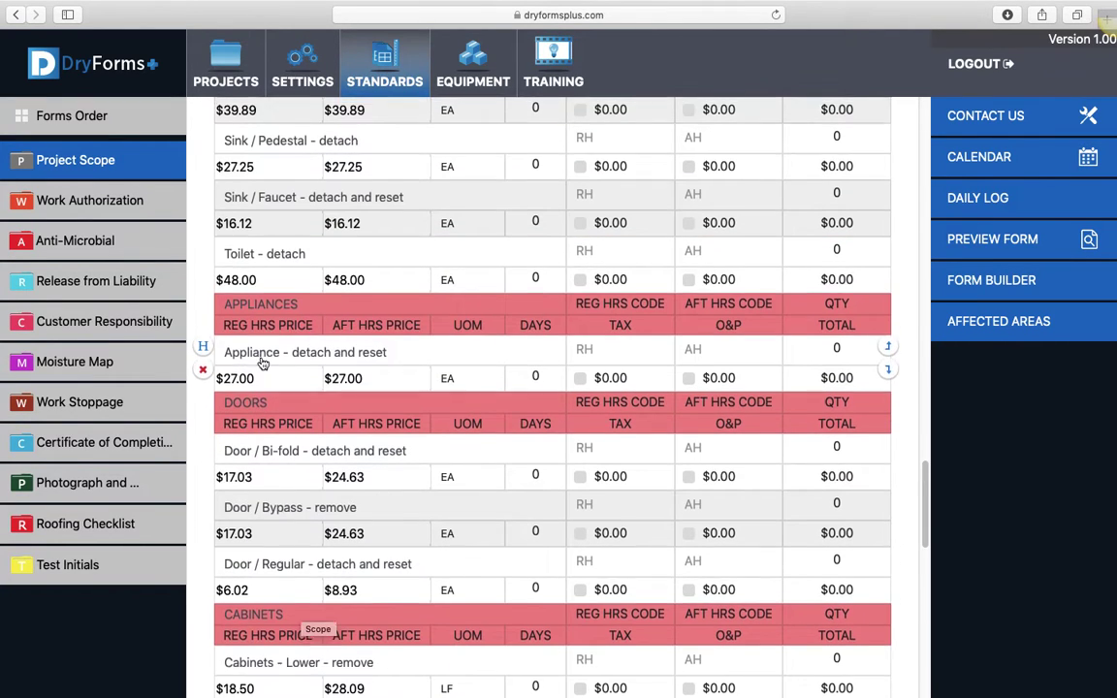
{"action": "scroll", "coordinate": [268, 364], "scroll_direction": "up", "scroll_amount": 5}
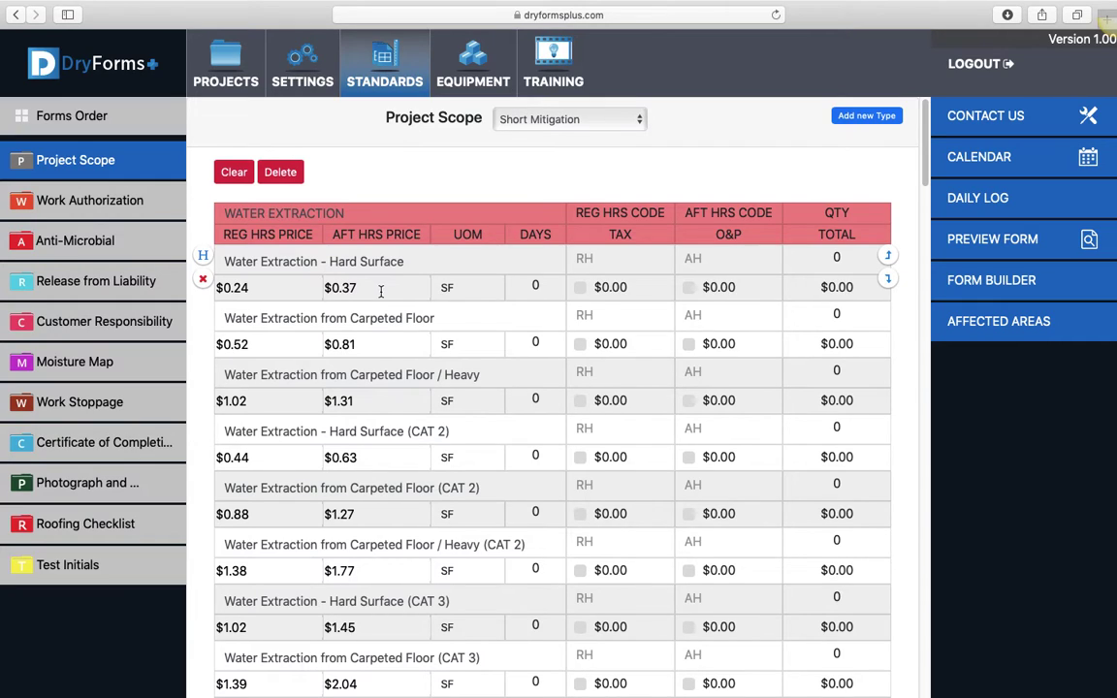
Step: Create a new project scope type titled Mold
{"action": "left_click", "coordinate": [857, 119]}
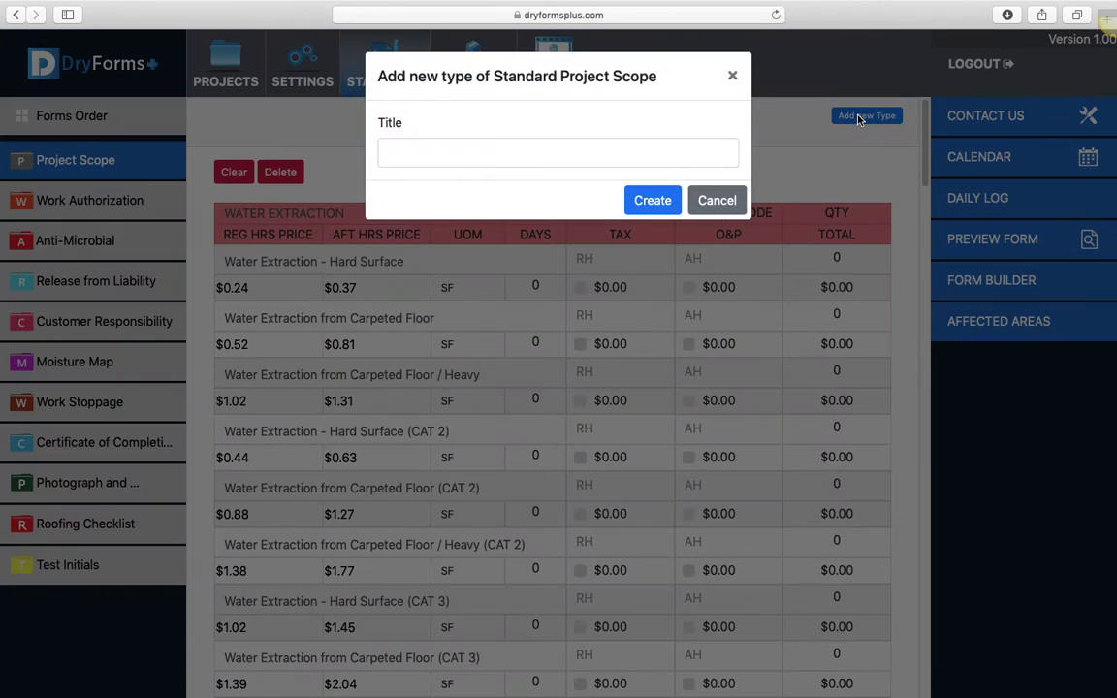
{"action": "left_click", "coordinate": [470, 149]}
{"action": "type", "text": "Mold"}
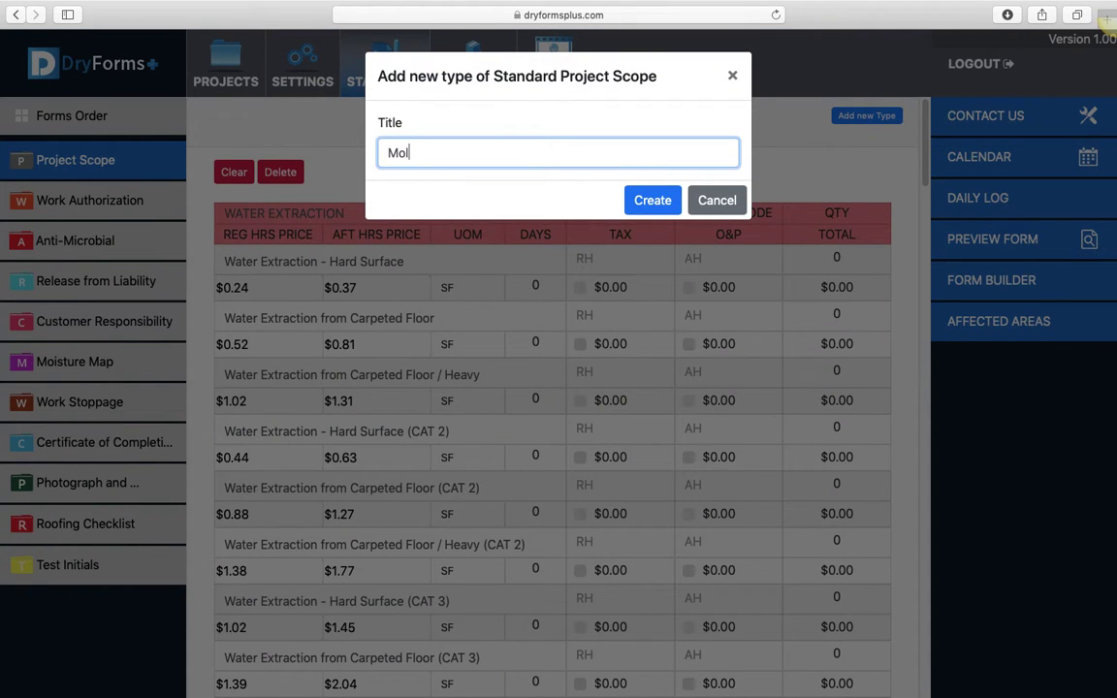
{"action": "left_click", "coordinate": [644, 200]}
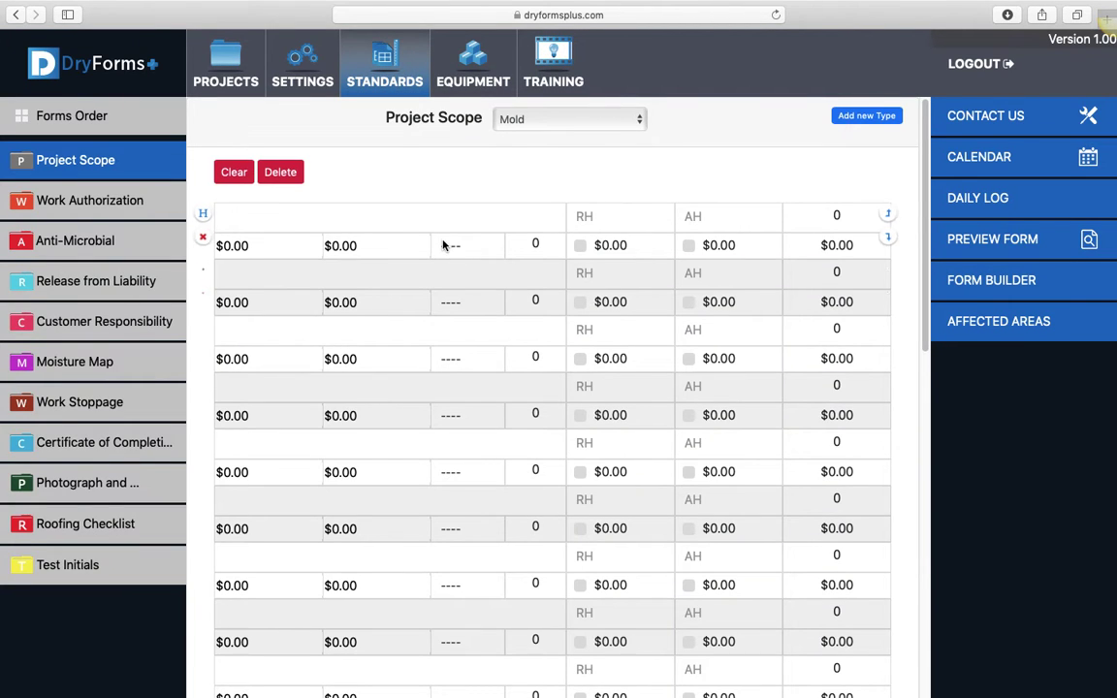
{"action": "scroll", "coordinate": [441, 244], "scroll_direction": "down", "scroll_amount": 2}
{"action": "scroll", "coordinate": [441, 331], "scroll_direction": "up", "scroll_amount": 2}
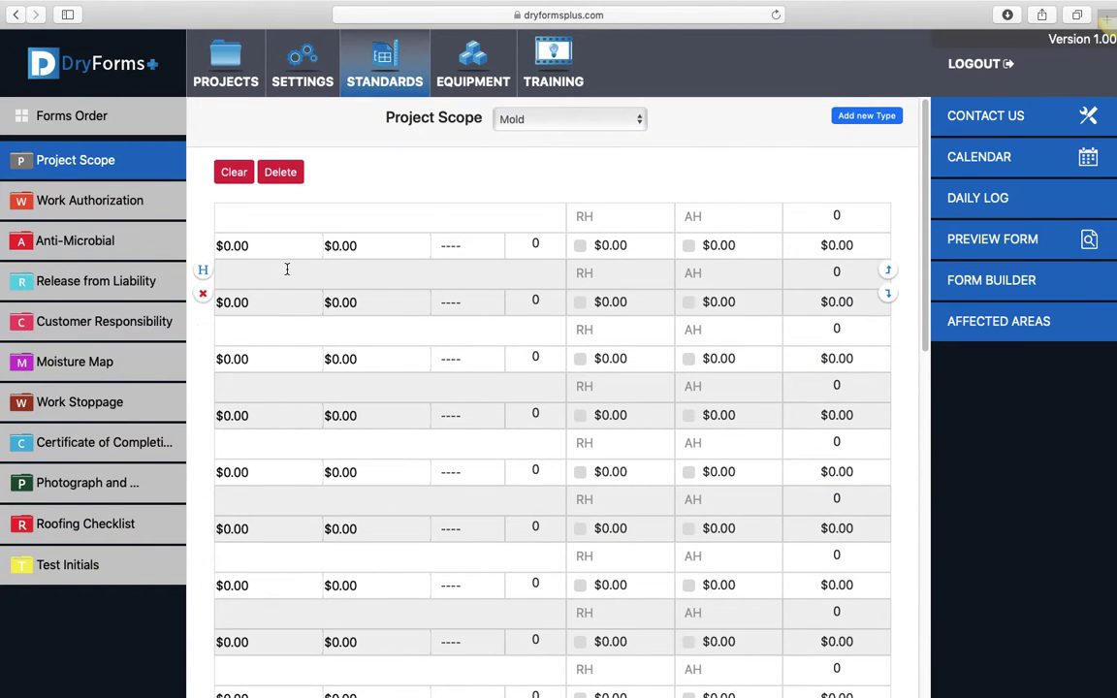
Step: Turn the first row into a header labelled Mold
{"action": "left_click", "coordinate": [203, 215]}
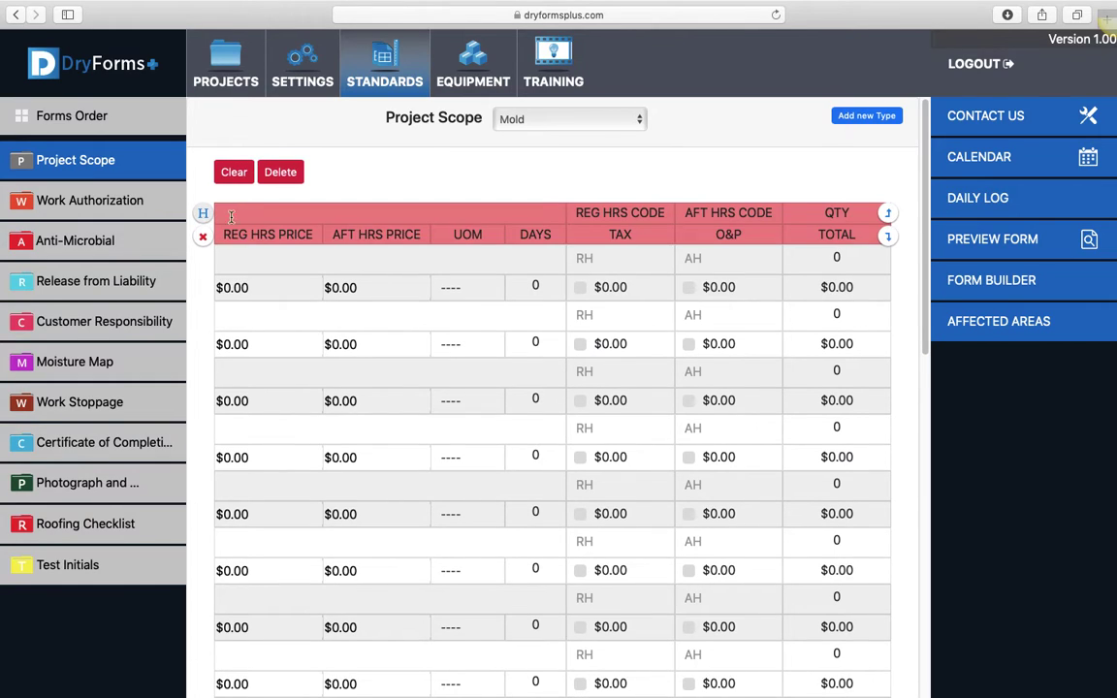
{"action": "left_click", "coordinate": [249, 213]}
{"action": "type", "text": "Mold"}
{"action": "left_click", "coordinate": [441, 189]}
Step: Set the first item row's unit to LB, toggling Tax and O&P on and back off
{"action": "left_click", "coordinate": [260, 264]}
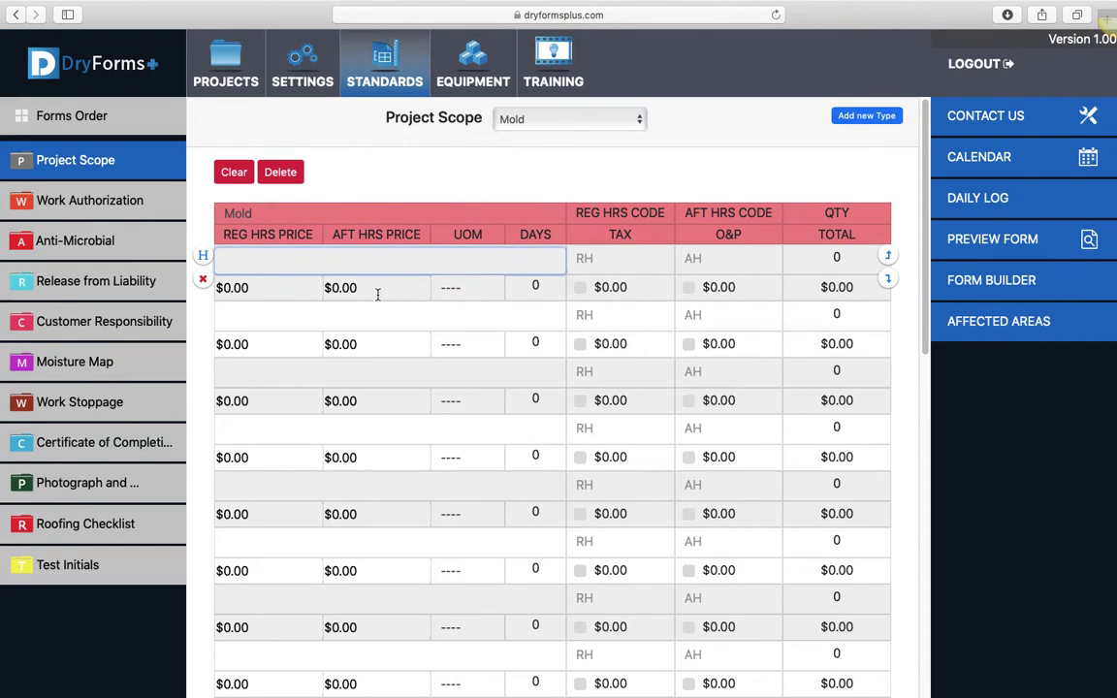
{"action": "left_click", "coordinate": [445, 287]}
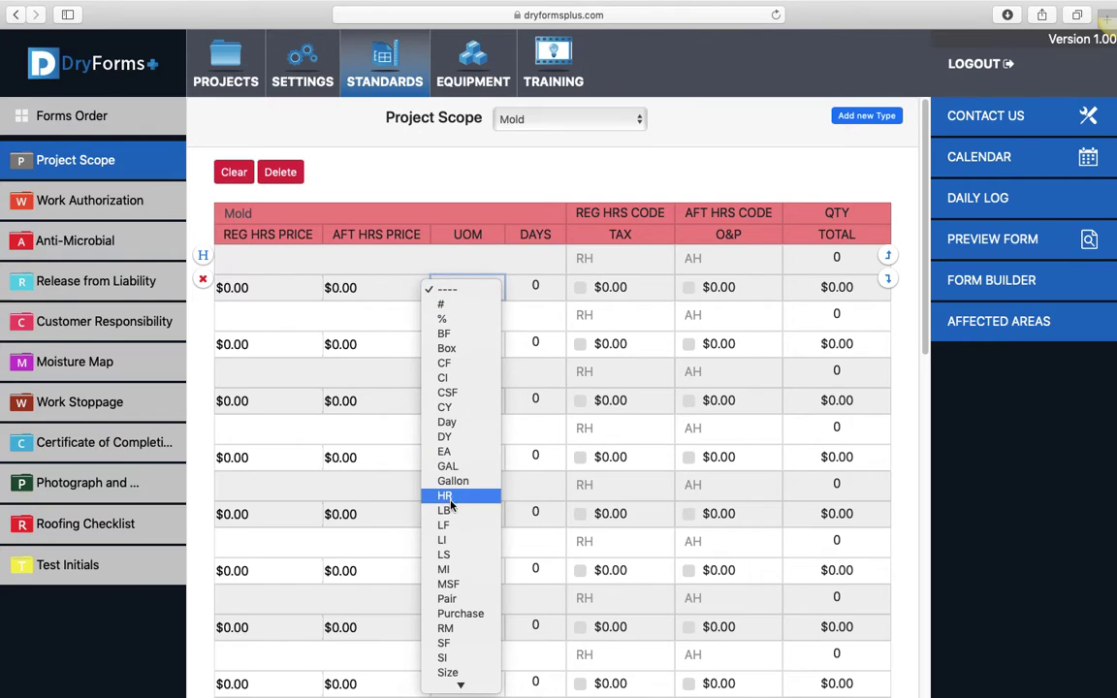
{"action": "left_click", "coordinate": [446, 511]}
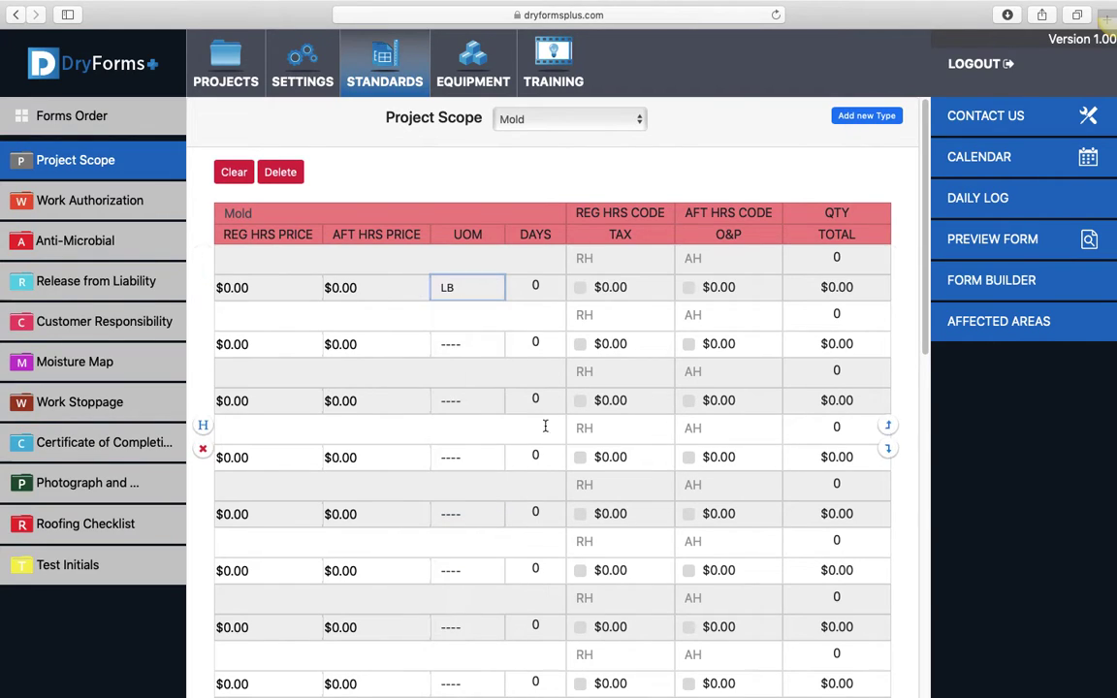
{"action": "left_click", "coordinate": [580, 287]}
{"action": "left_click", "coordinate": [689, 287]}
{"action": "left_click", "coordinate": [690, 288]}
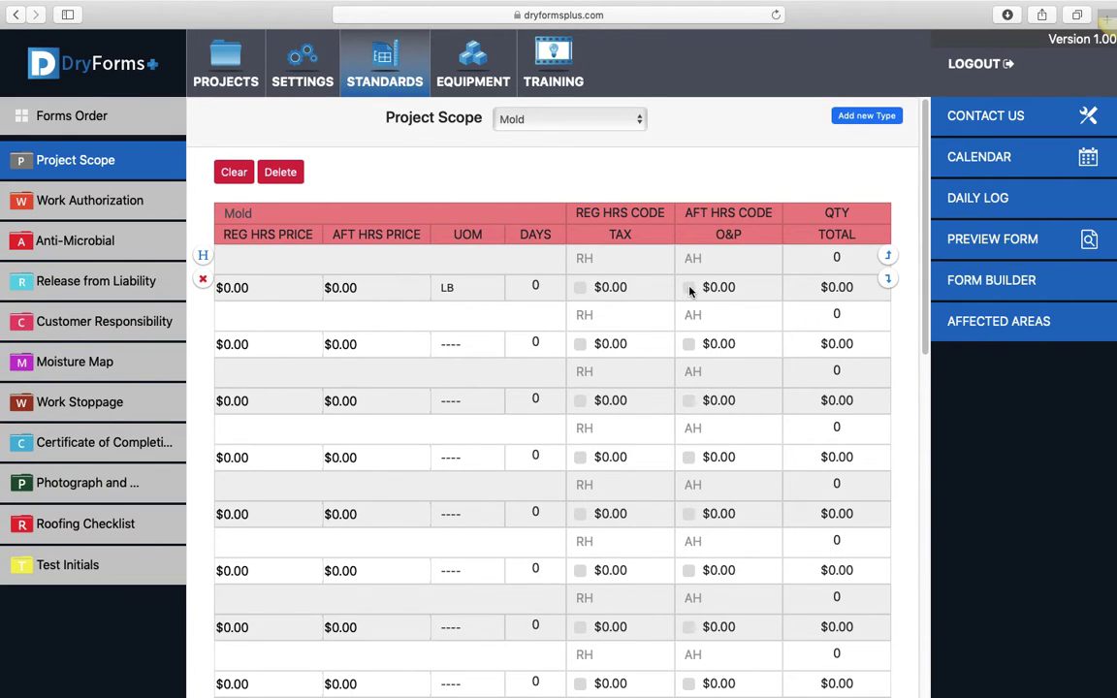
{"action": "left_click", "coordinate": [689, 288]}
{"action": "left_click", "coordinate": [581, 288]}
{"action": "left_click", "coordinate": [581, 288]}
{"action": "left_click", "coordinate": [688, 288]}
Step: Open the Project Scope type list and close it, keeping Mold selected
{"action": "left_click", "coordinate": [586, 118]}
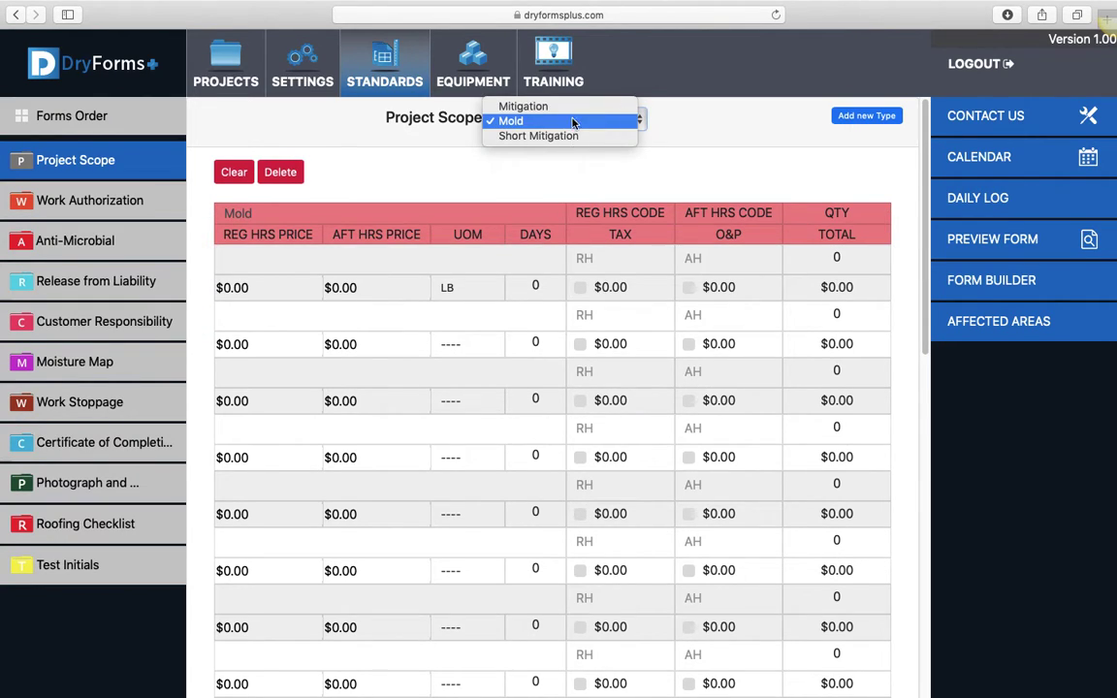
{"action": "left_click", "coordinate": [558, 169]}
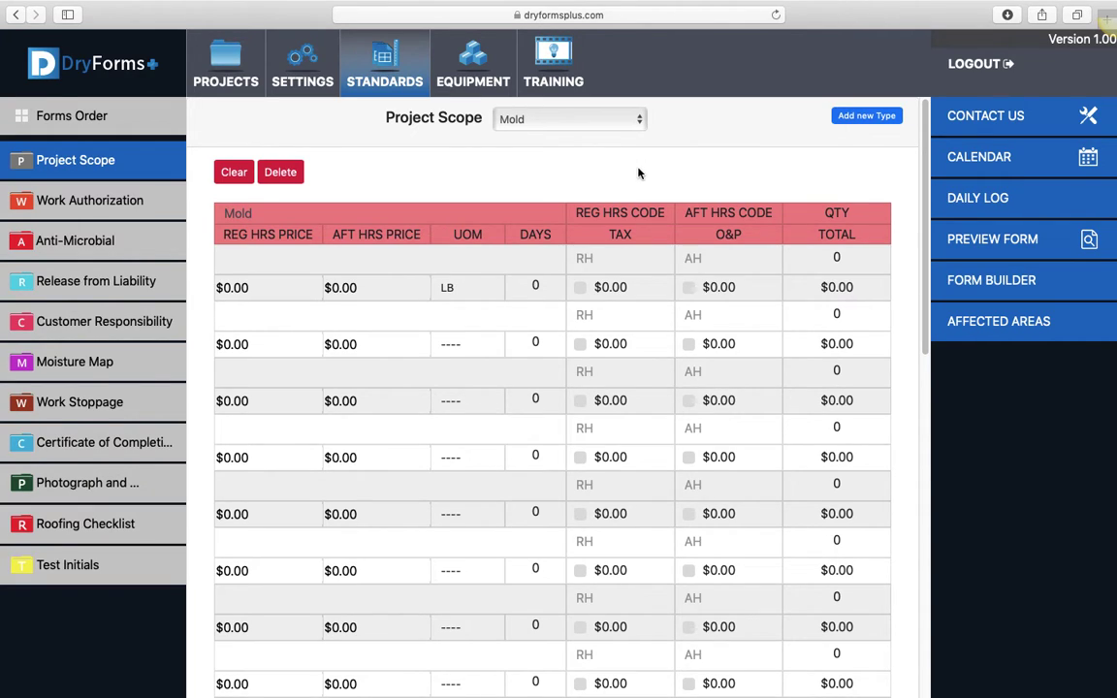
Step: Switch the Project Scope type to Mitigation and review its top items
{"action": "left_click", "coordinate": [539, 122]}
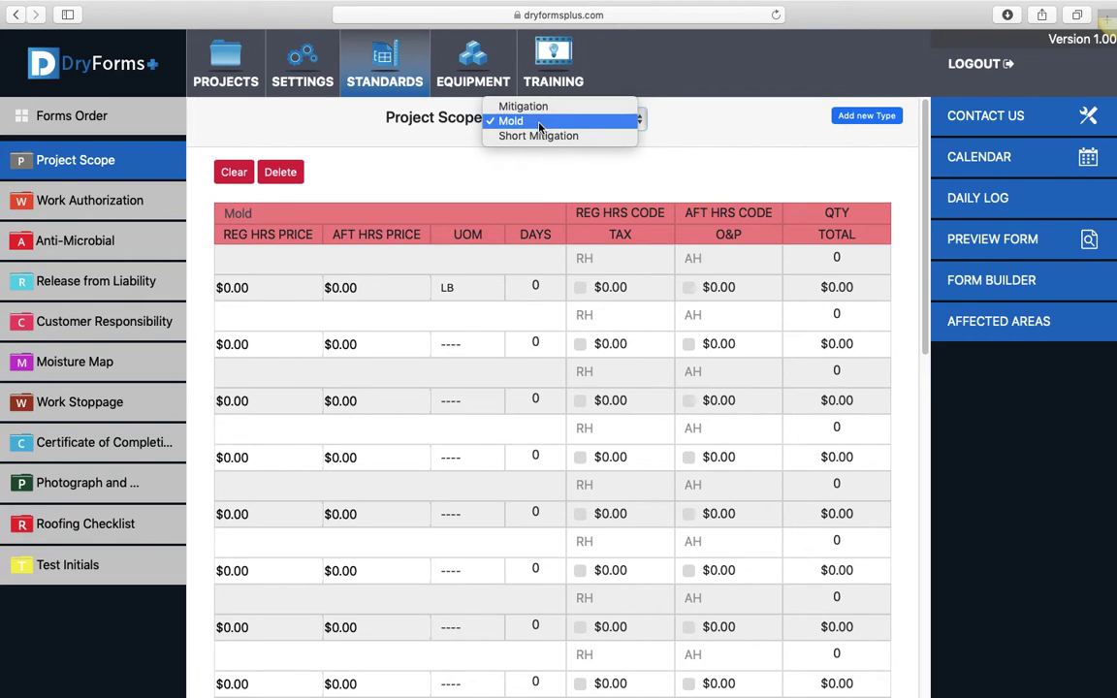
{"action": "left_click", "coordinate": [537, 109]}
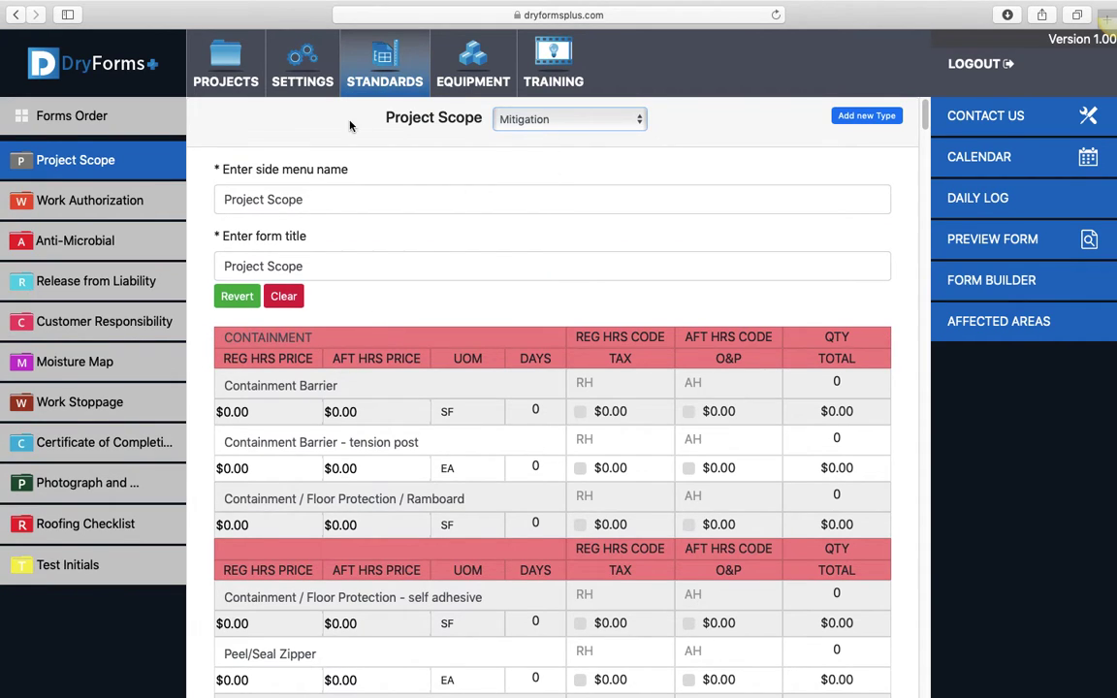
{"action": "scroll", "coordinate": [210, 291], "scroll_direction": "down", "scroll_amount": 5}
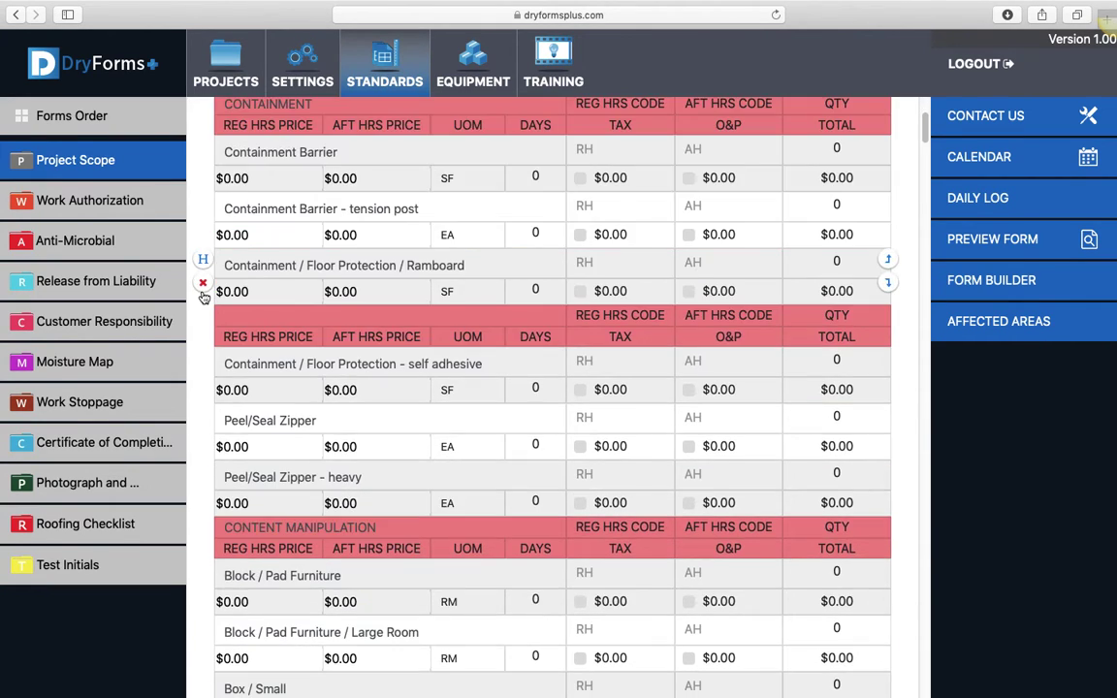
{"action": "scroll", "coordinate": [203, 298], "scroll_direction": "down", "scroll_amount": 2}
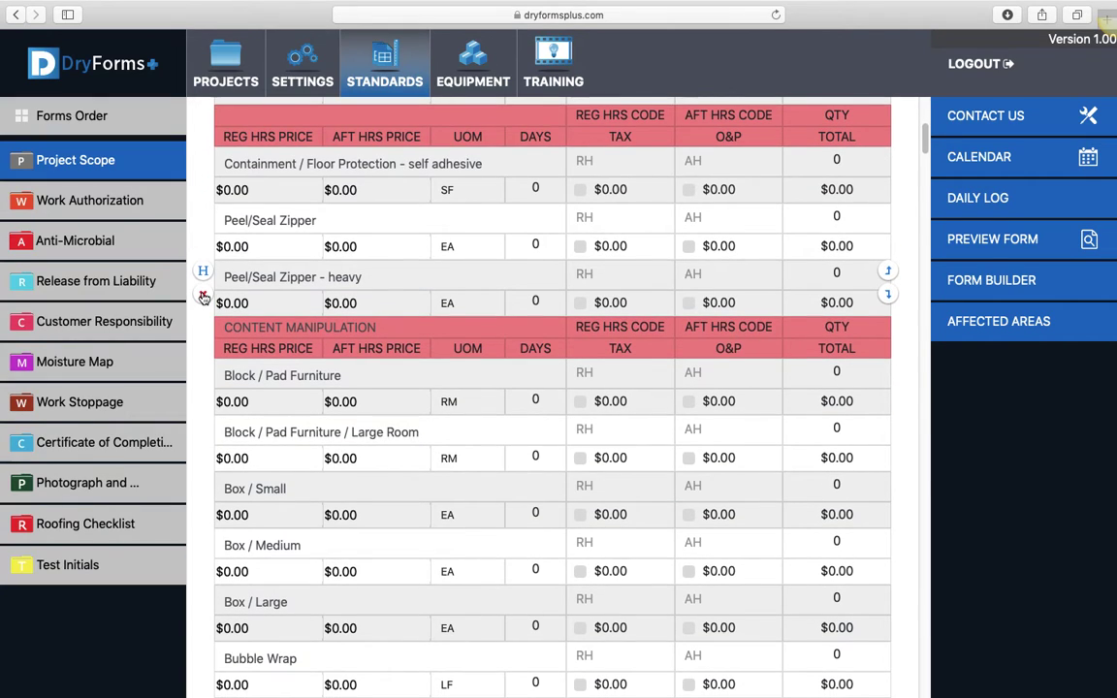
{"action": "scroll", "coordinate": [204, 297], "scroll_direction": "up", "scroll_amount": 5}
{"action": "scroll", "coordinate": [204, 298], "scroll_direction": "up", "scroll_amount": 2}
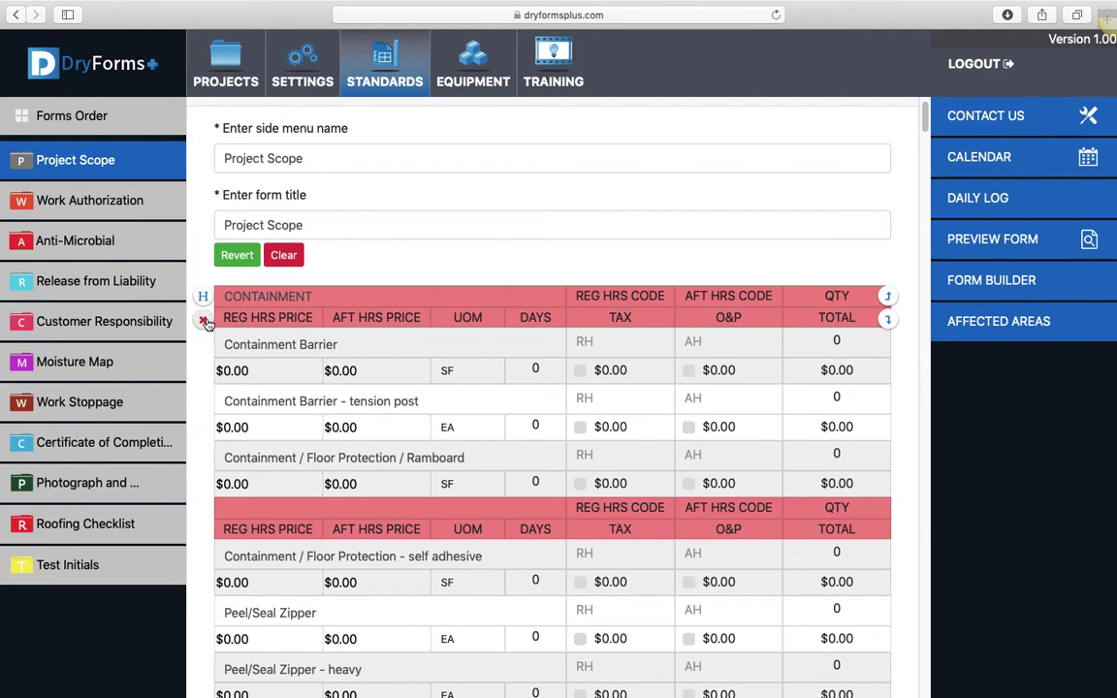
Step: Delete the CONTAINMENT header, Containment Barrier, tension post and Ramboard rows; label the next header Containment
{"action": "left_click", "coordinate": [204, 337]}
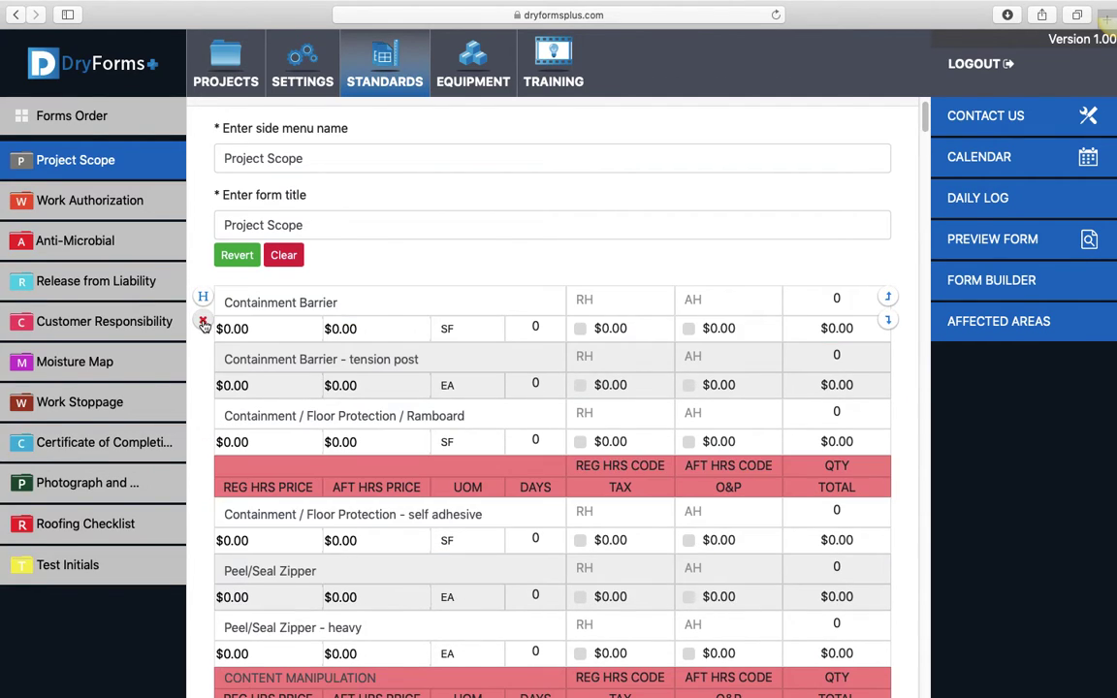
{"action": "left_click", "coordinate": [203, 321]}
{"action": "left_click", "coordinate": [202, 321]}
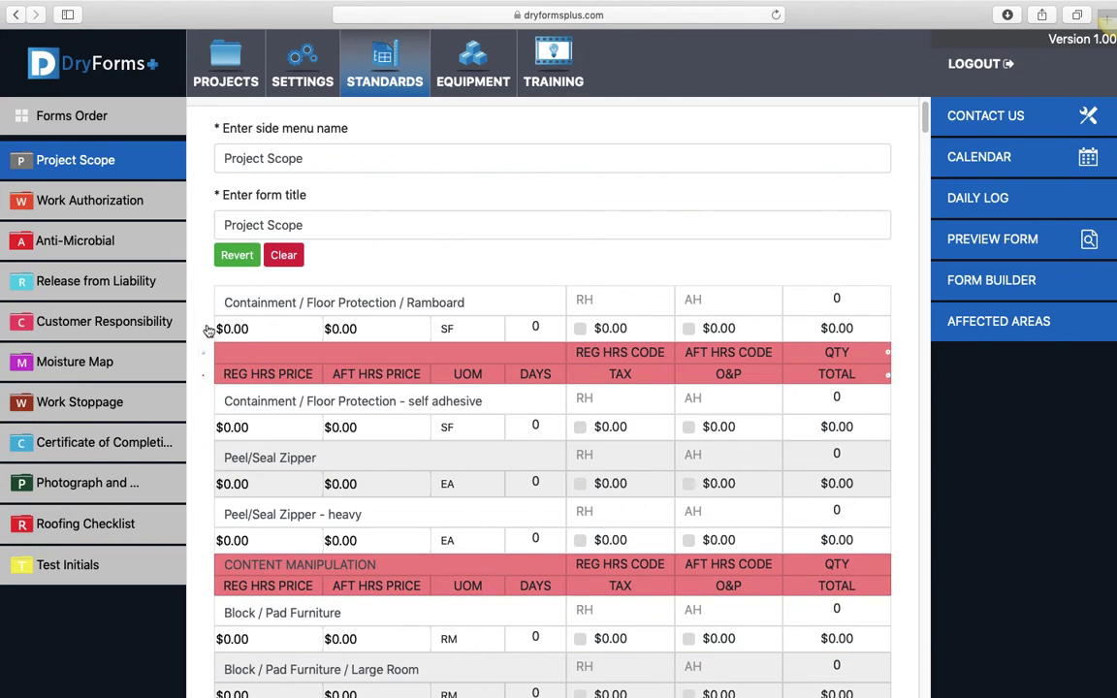
{"action": "left_click", "coordinate": [203, 321]}
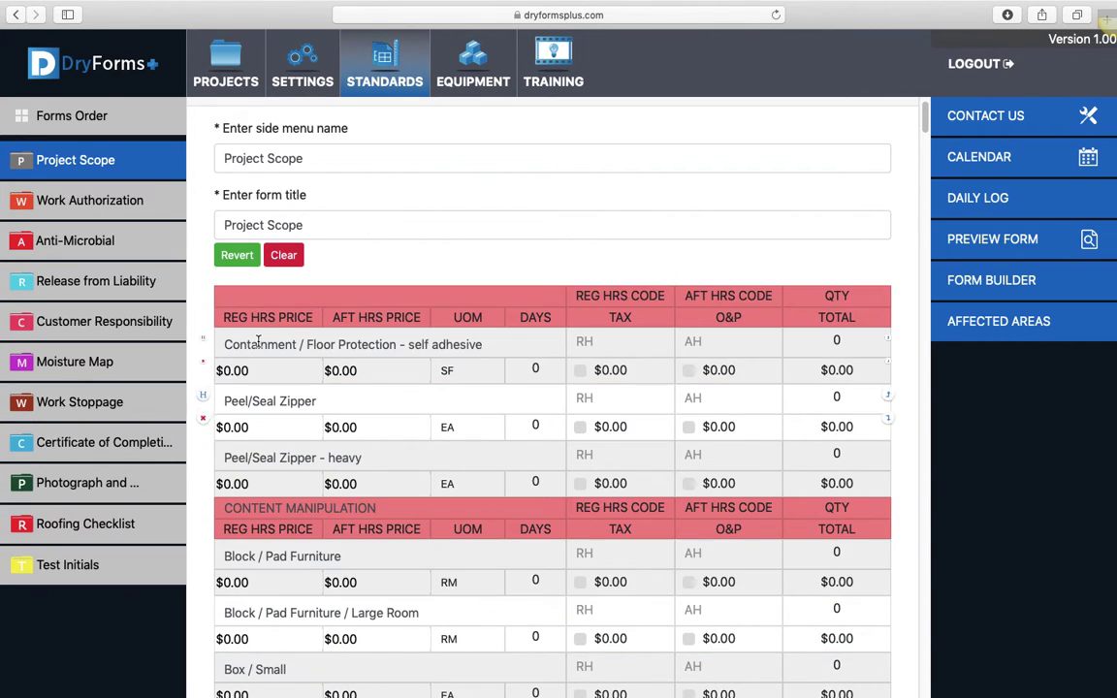
{"action": "left_click", "coordinate": [350, 296]}
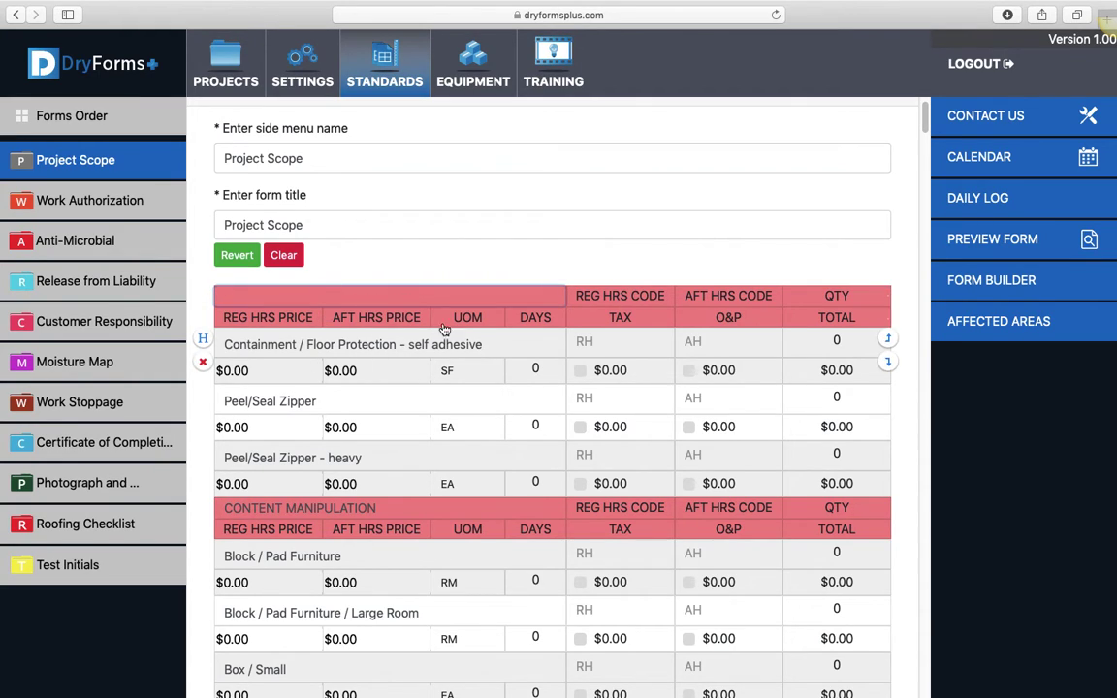
{"action": "type", "text": "Contain"}
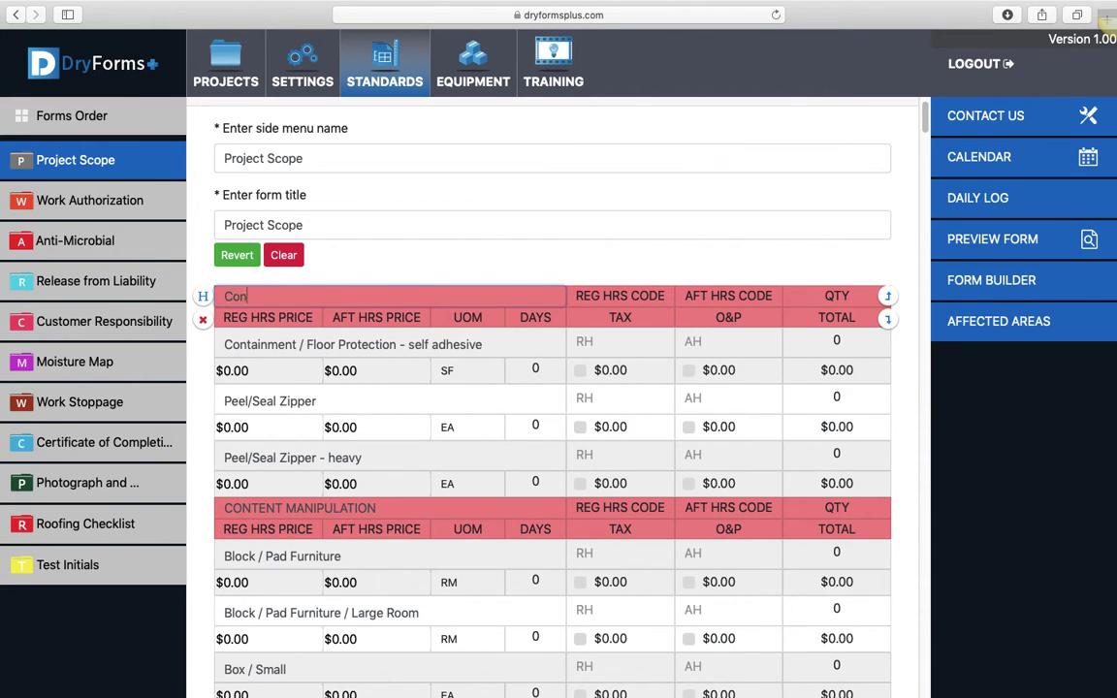
{"action": "type", "text": "ment"}
Step: Revert Mitigation to its standard scope and review the restored $0.00 Containment rows through Peel/Seal Zipper - heavy
{"action": "left_click", "coordinate": [237, 255]}
{"action": "left_click", "coordinate": [642, 192]}
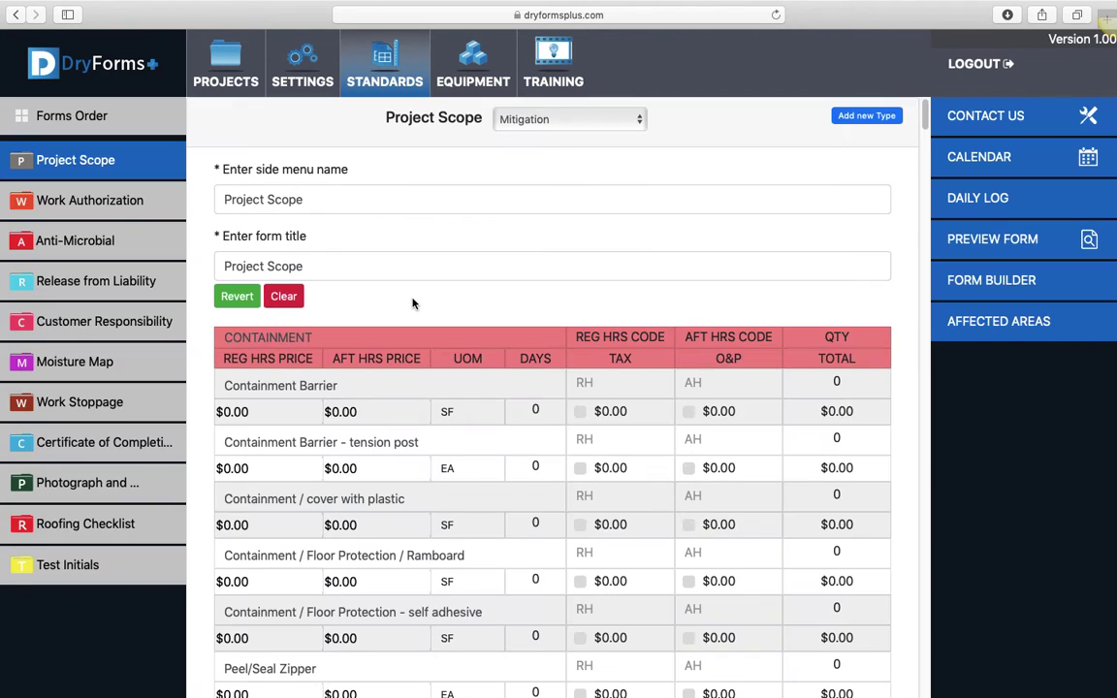
{"action": "scroll", "coordinate": [412, 303], "scroll_direction": "down", "scroll_amount": 10}
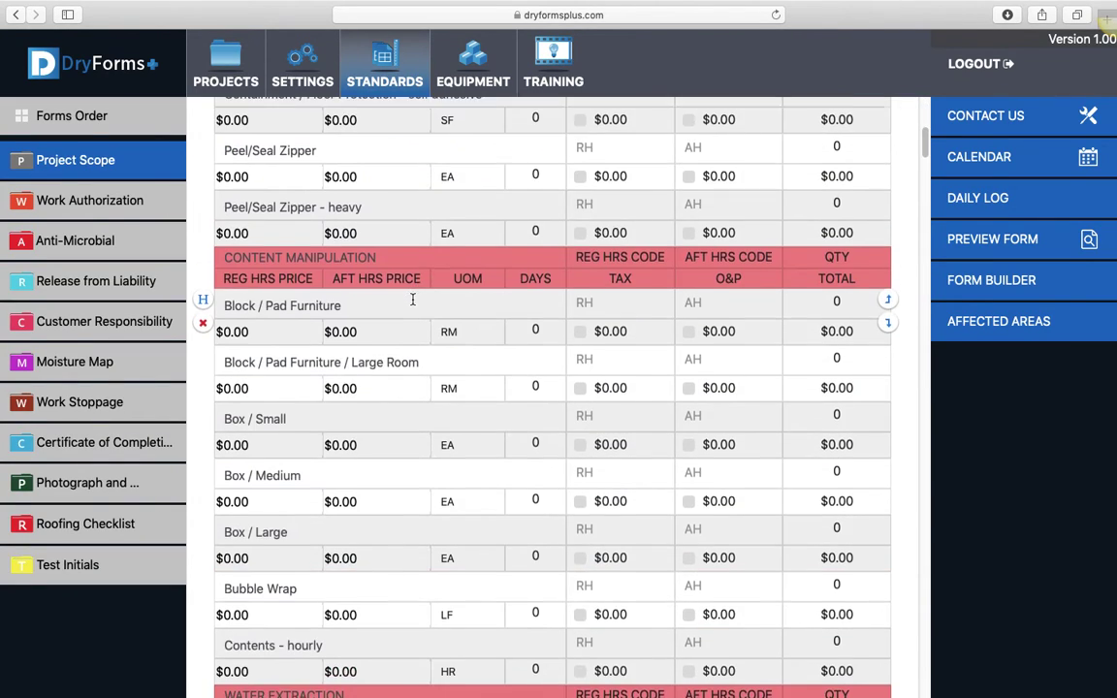
{"action": "scroll", "coordinate": [412, 300], "scroll_direction": "down", "scroll_amount": 10}
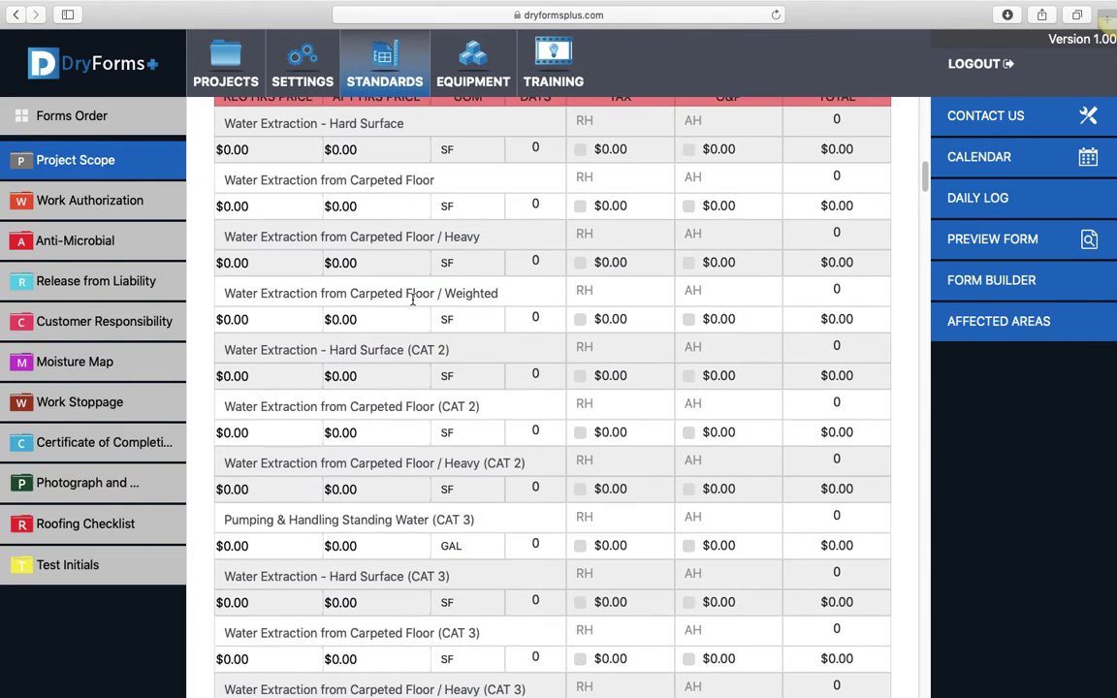
{"action": "scroll", "coordinate": [412, 300], "scroll_direction": "up", "scroll_amount": 10}
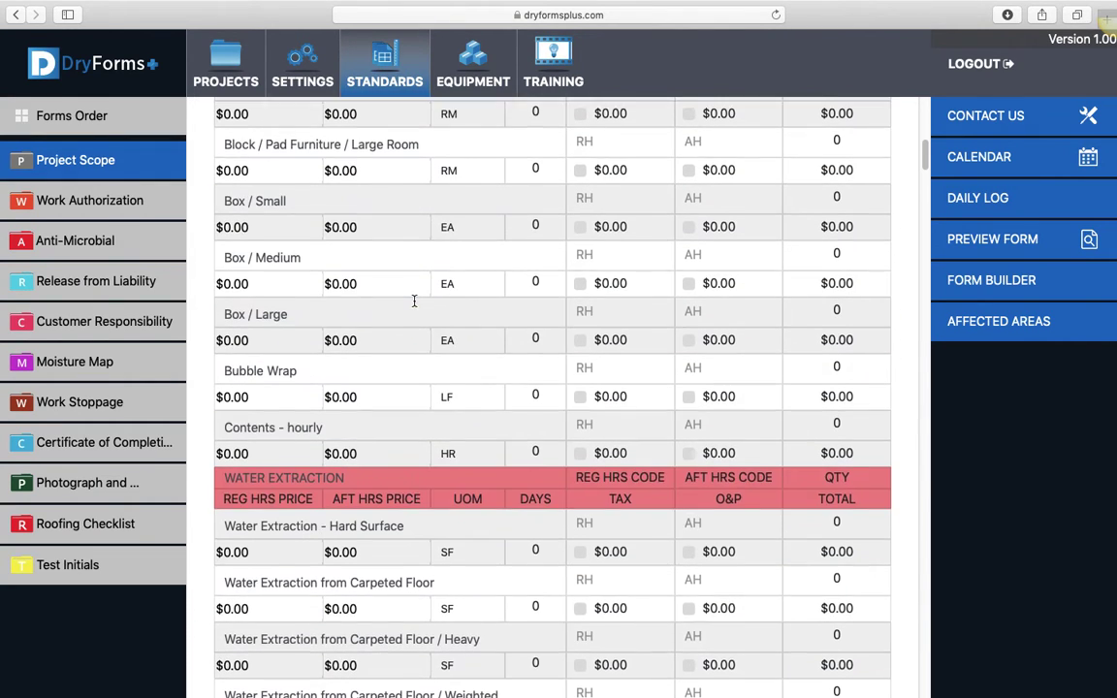
{"action": "scroll", "coordinate": [415, 301], "scroll_direction": "up", "scroll_amount": 3}
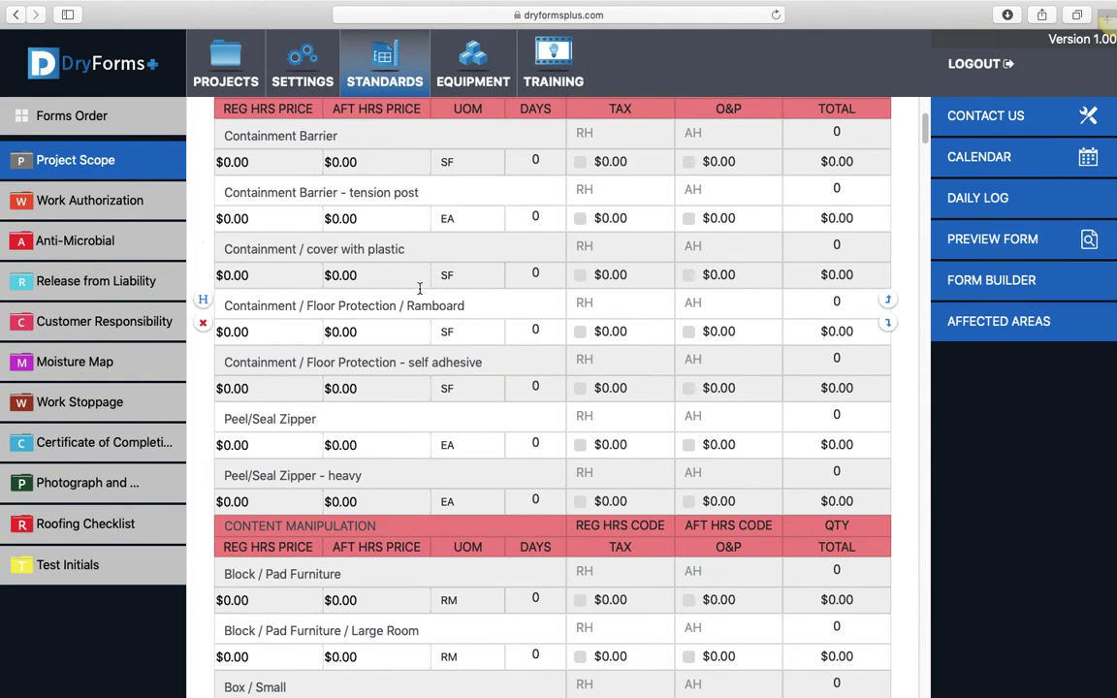
{"action": "scroll", "coordinate": [419, 276], "scroll_direction": "up", "scroll_amount": 3}
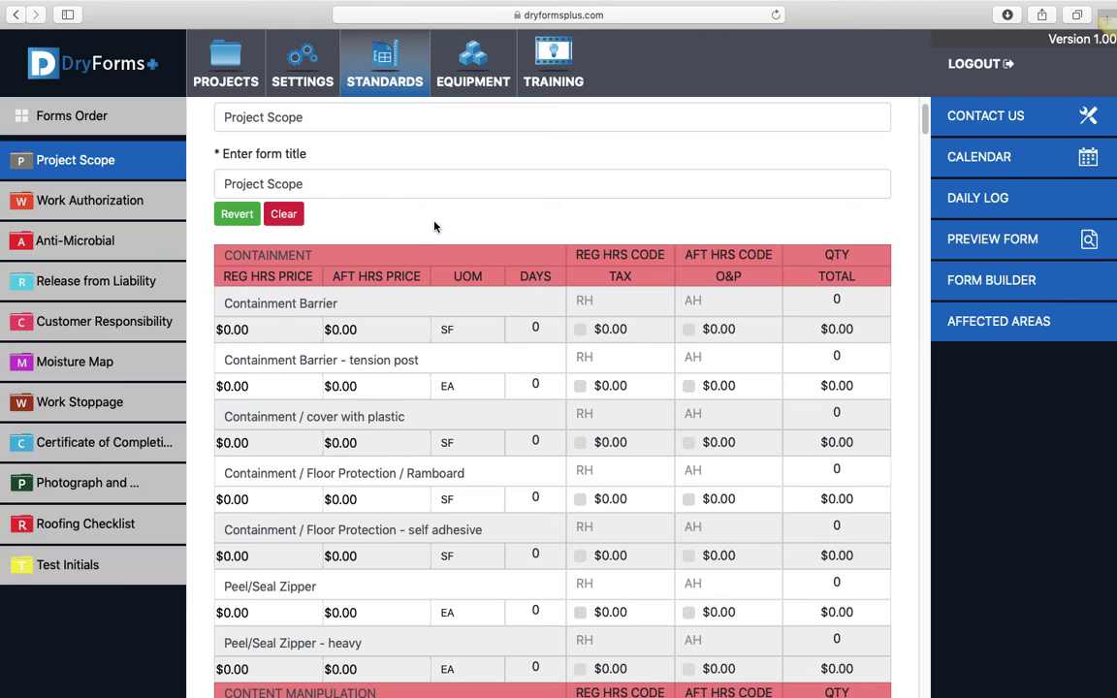
{"action": "scroll", "coordinate": [432, 223], "scroll_direction": "down", "scroll_amount": 2}
{"action": "scroll", "coordinate": [433, 223], "scroll_direction": "up", "scroll_amount": 4}
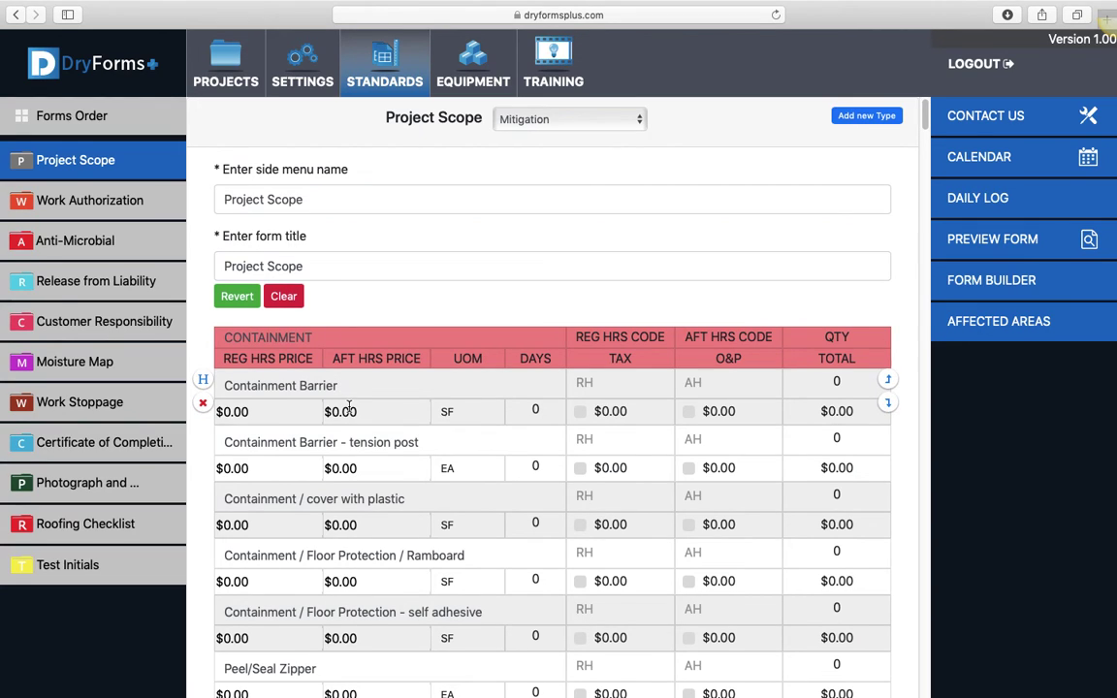
{"action": "scroll", "coordinate": [351, 409], "scroll_direction": "down", "scroll_amount": 1}
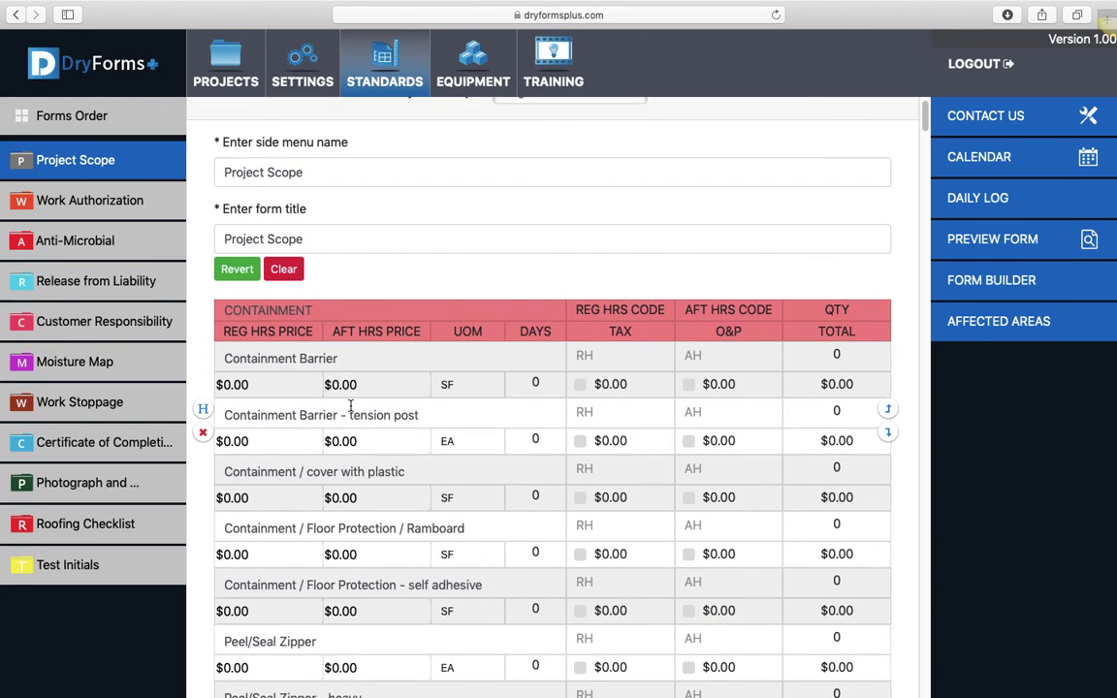
{"action": "scroll", "coordinate": [351, 407], "scroll_direction": "down", "scroll_amount": 5}
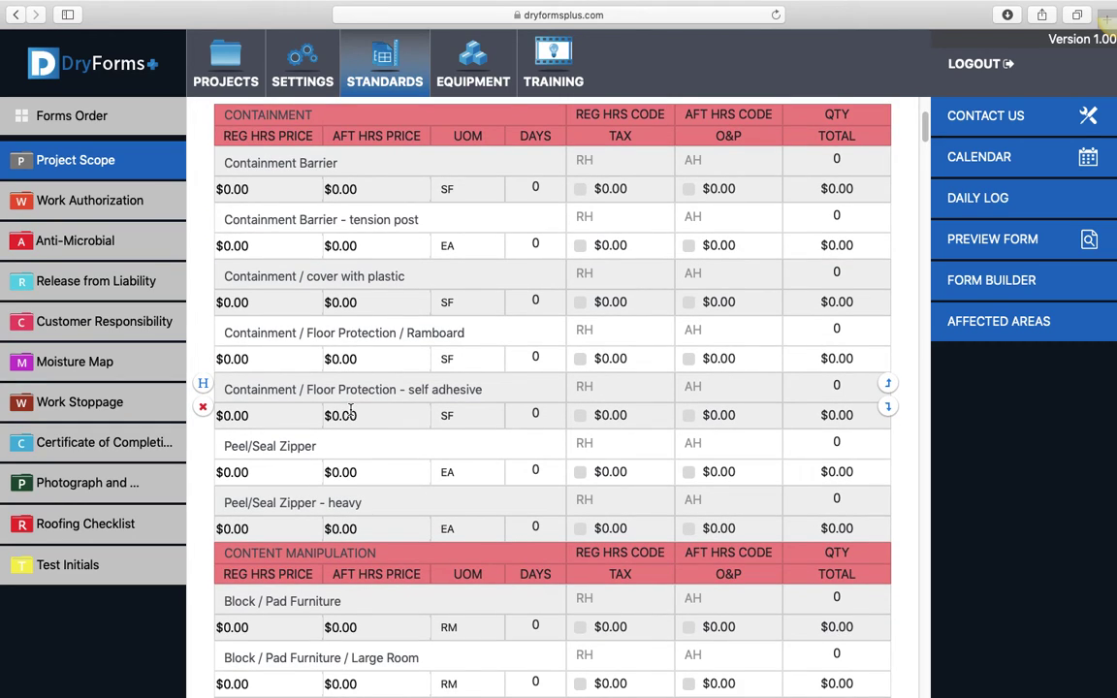
{"action": "scroll", "coordinate": [351, 411], "scroll_direction": "up", "scroll_amount": 6}
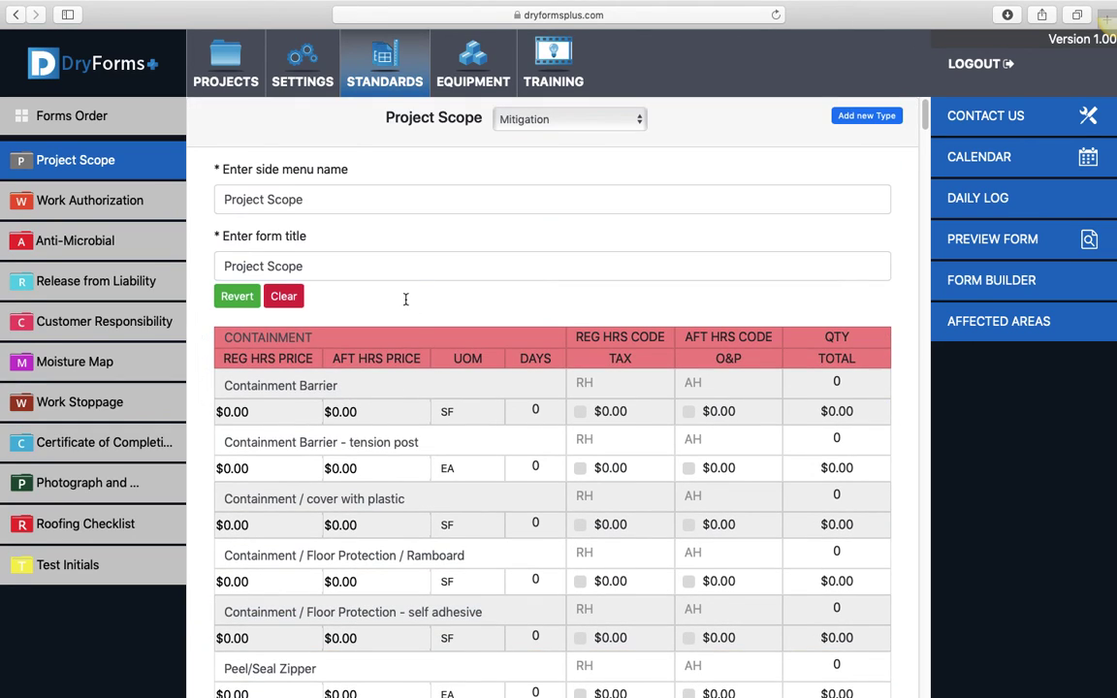